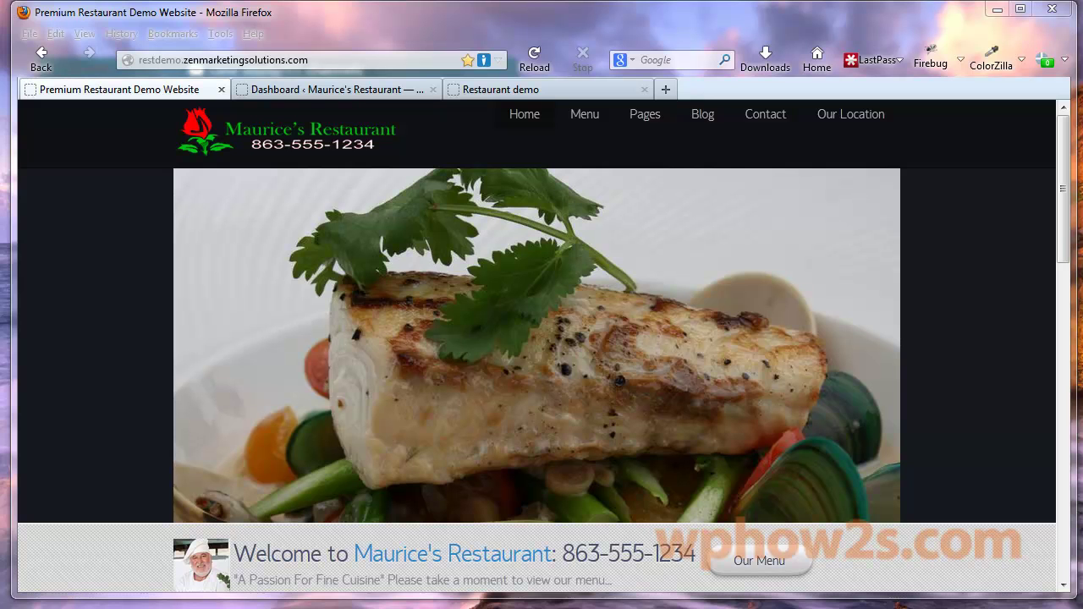
Bring the Notepad window with the checklist.txt theme-change notes to the front
key("alt+Tab")
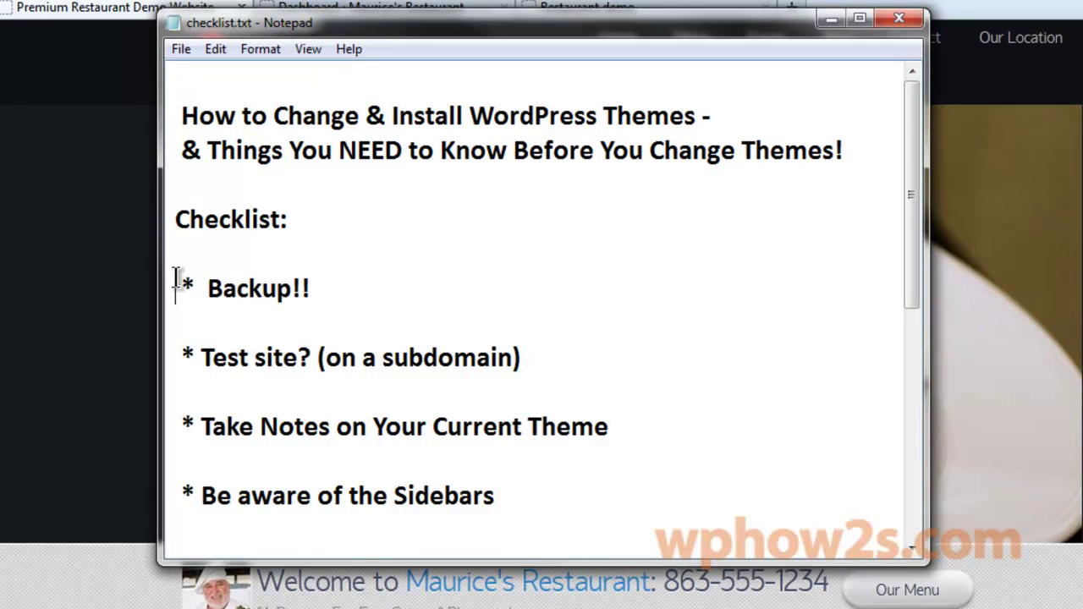
left_click_drag(171, 307, 295, 315)
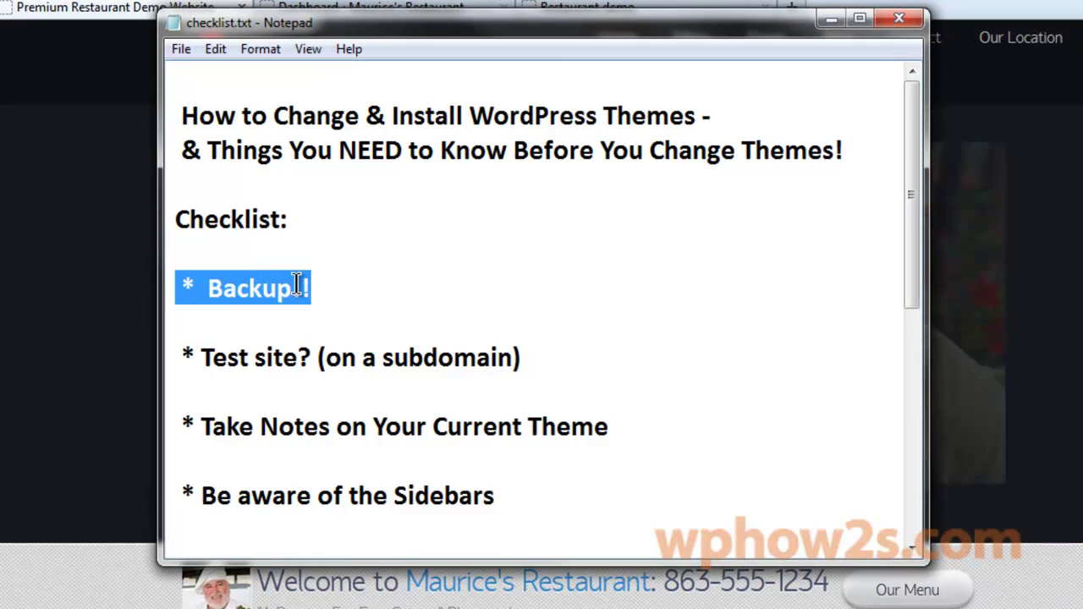
left_click(333, 281)
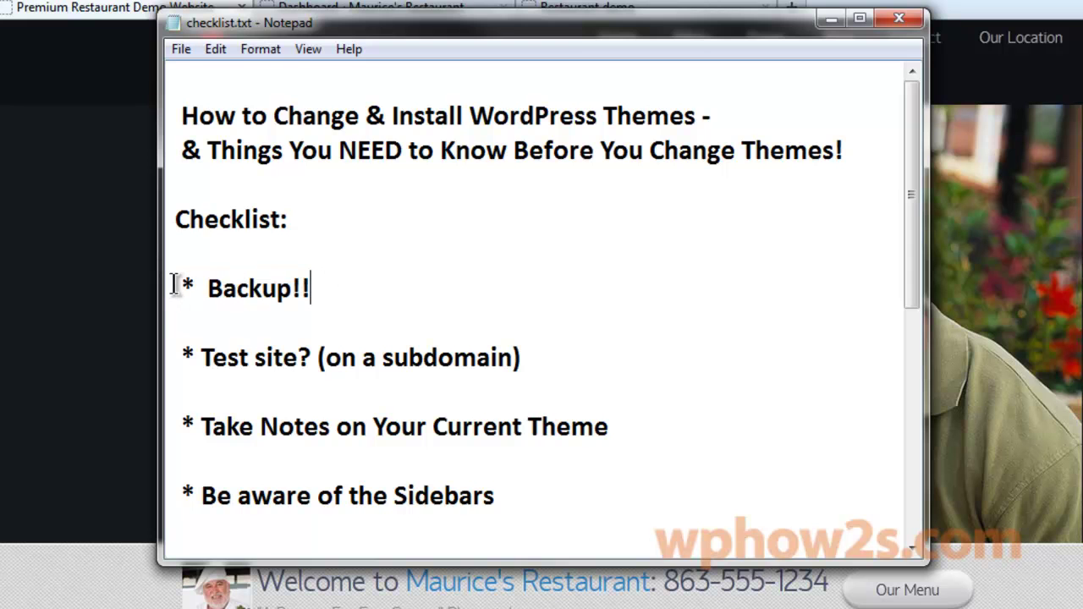
left_click_drag(182, 288, 322, 286)
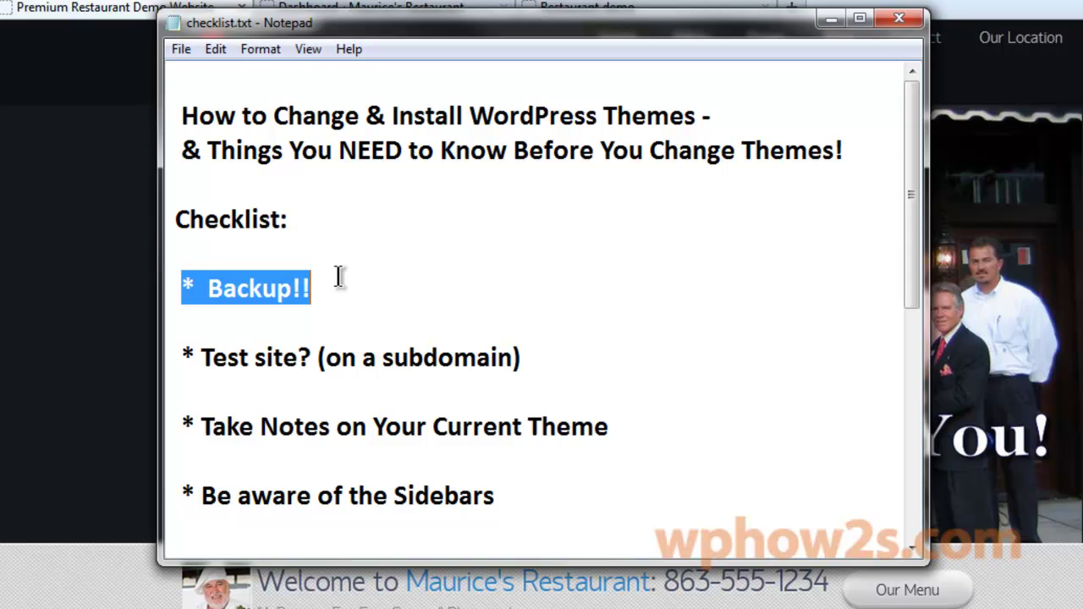
left_click(307, 314)
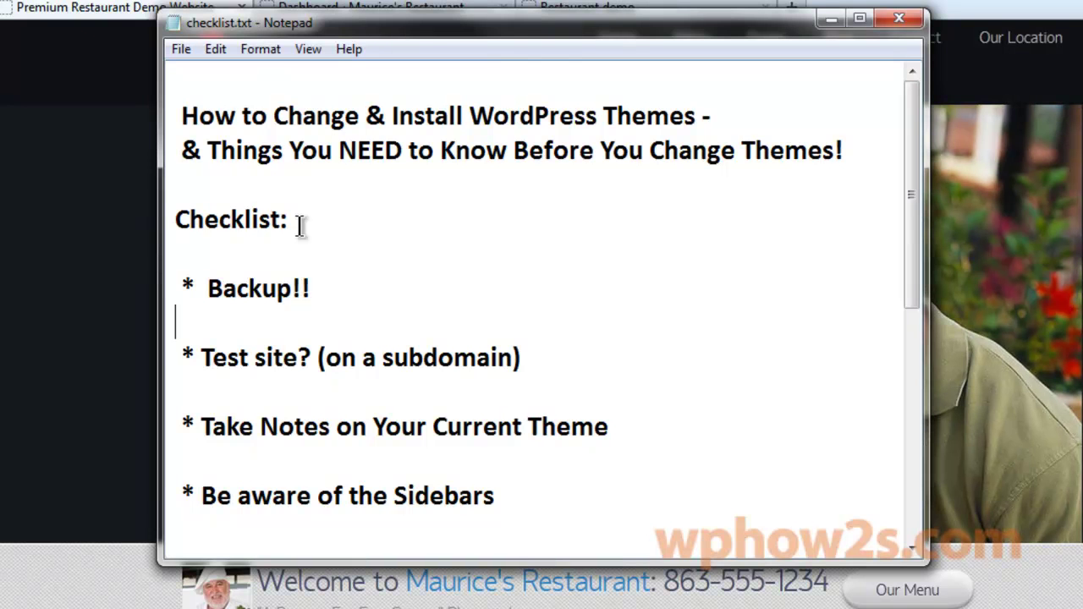
left_click_drag(179, 356, 564, 367)
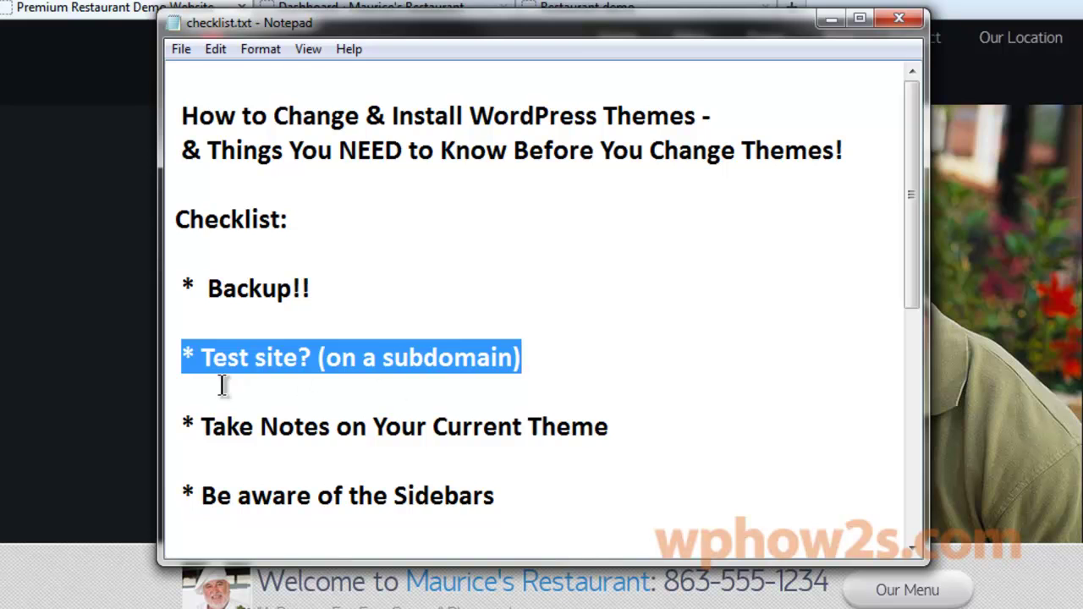
left_click(194, 387)
left_click_drag(180, 355, 540, 367)
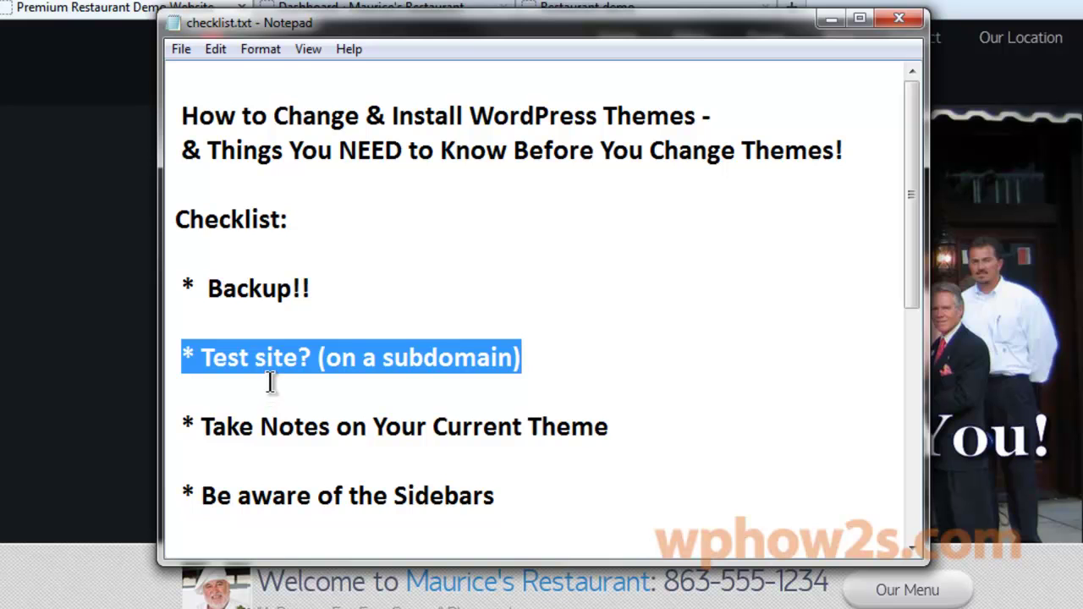
left_click(220, 385)
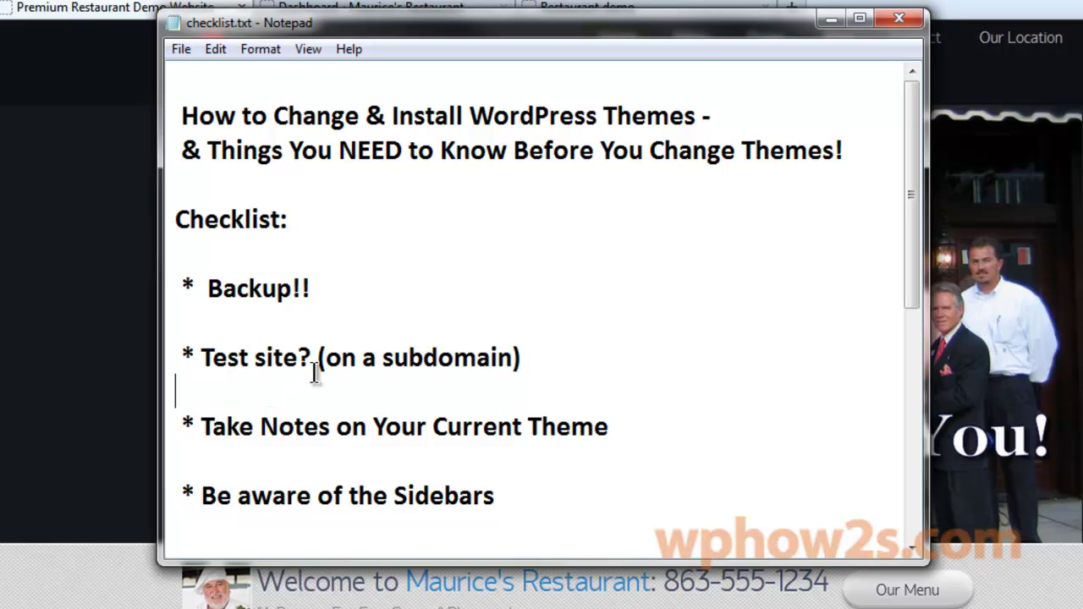
left_click_drag(321, 357, 527, 358)
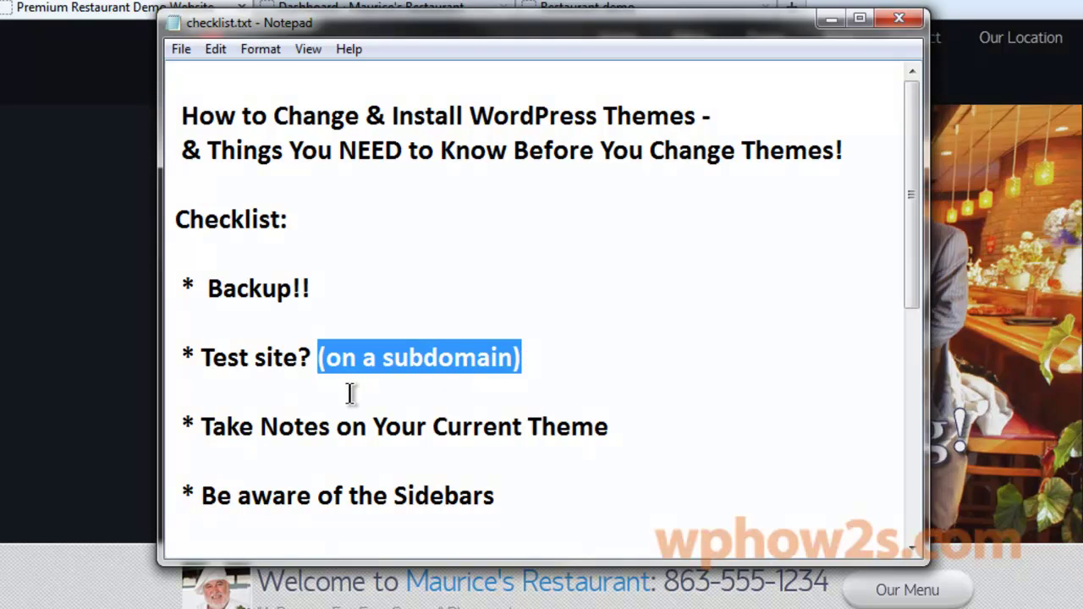
left_click(542, 351)
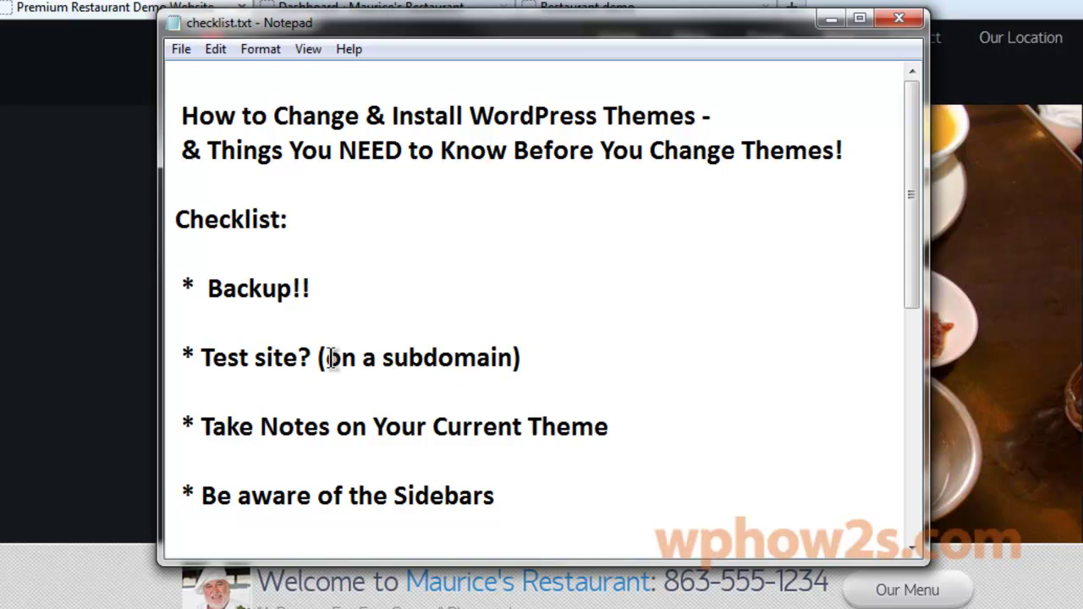
left_click_drag(316, 359, 551, 370)
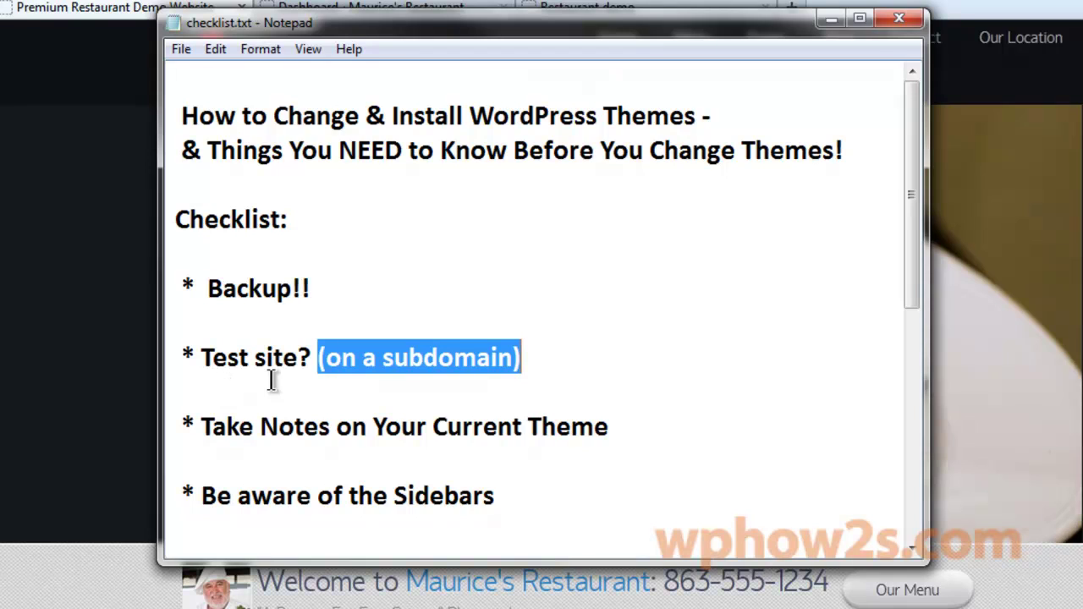
left_click_drag(313, 358, 196, 357)
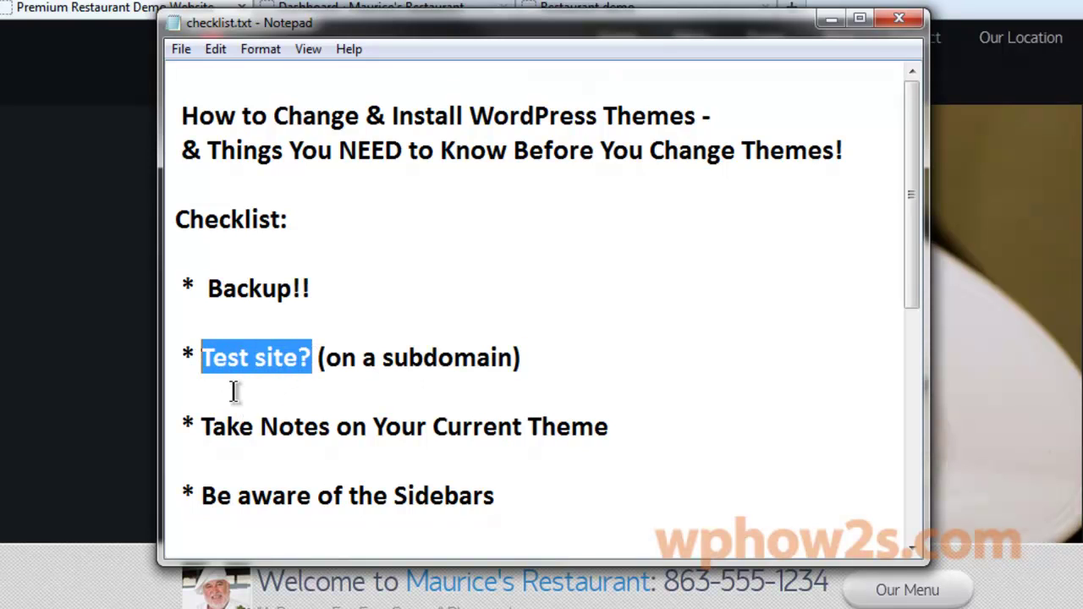
left_click_drag(181, 423, 617, 438)
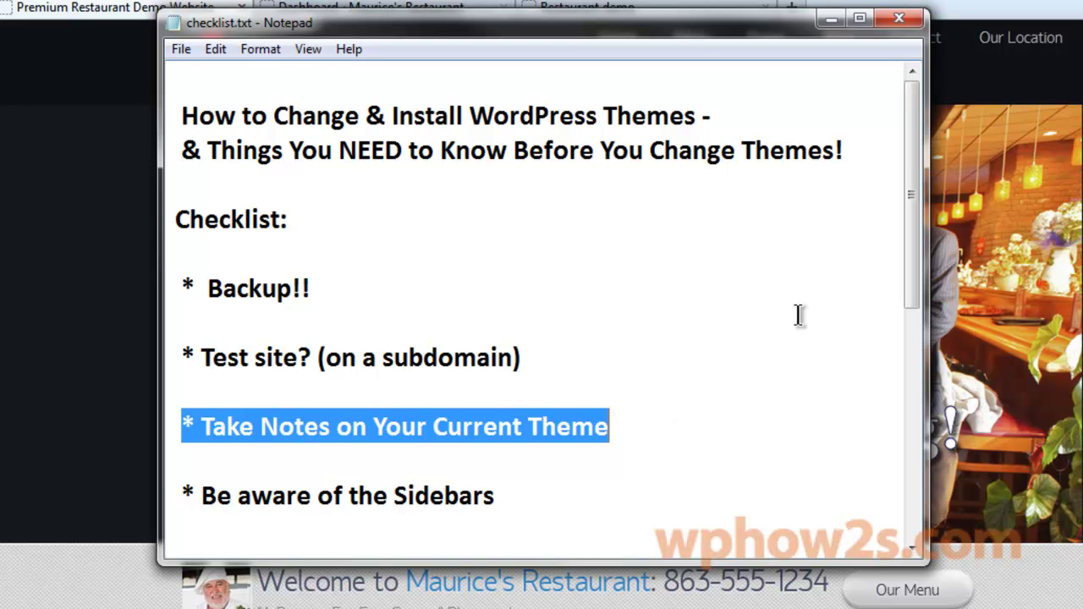
left_click_drag(906, 135, 925, 203)
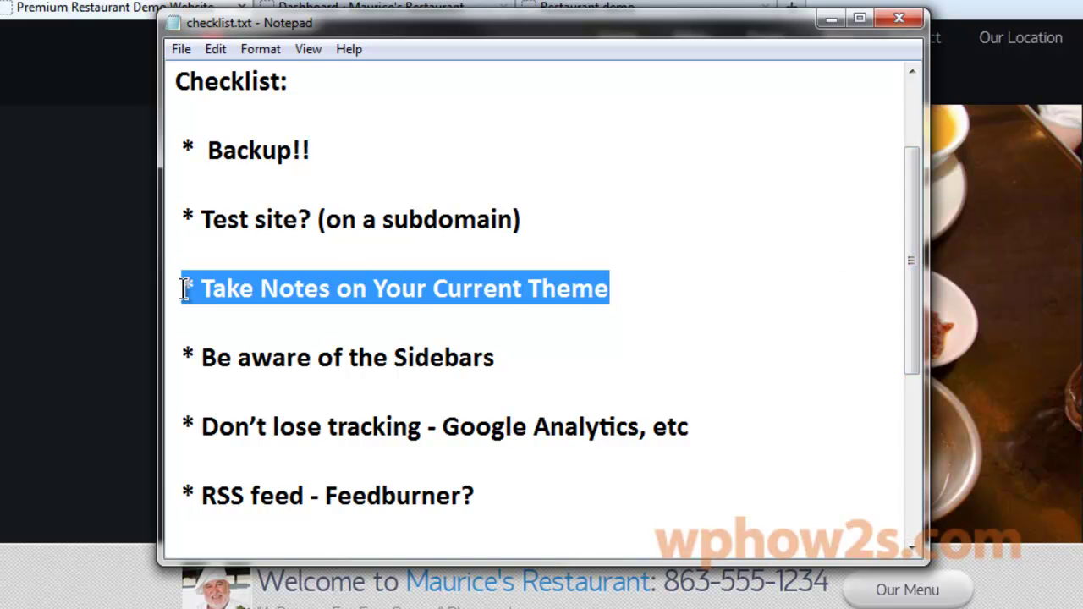
left_click(214, 321)
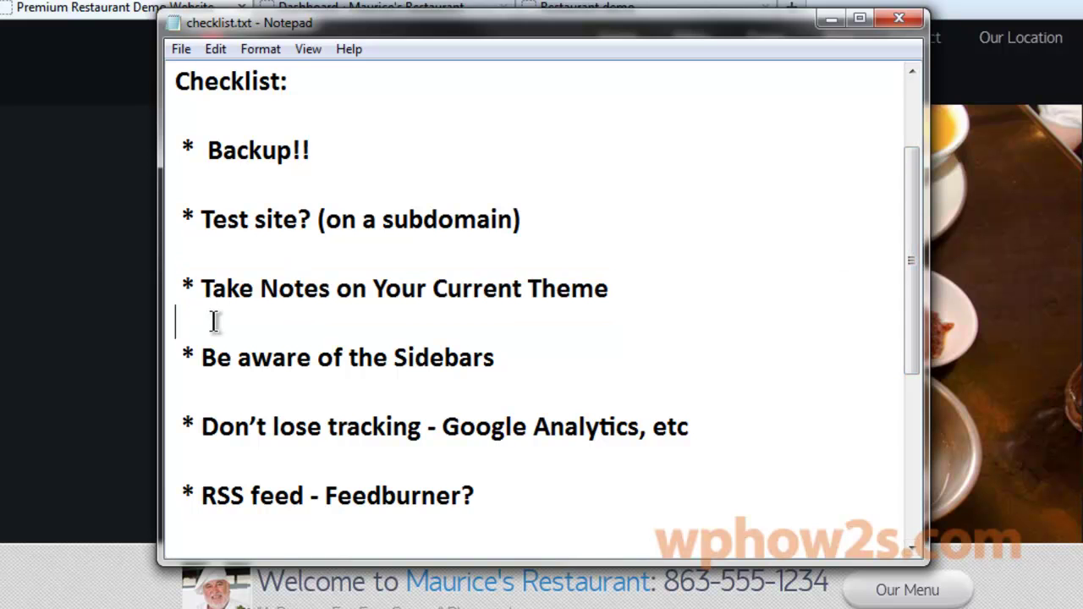
left_click_drag(182, 288, 647, 288)
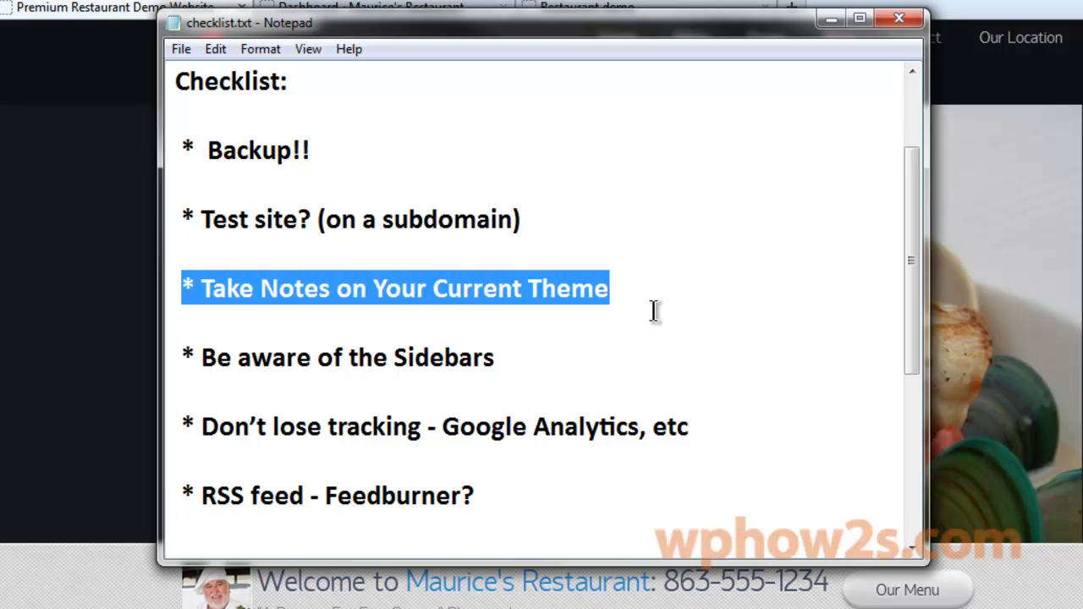
left_click(227, 315)
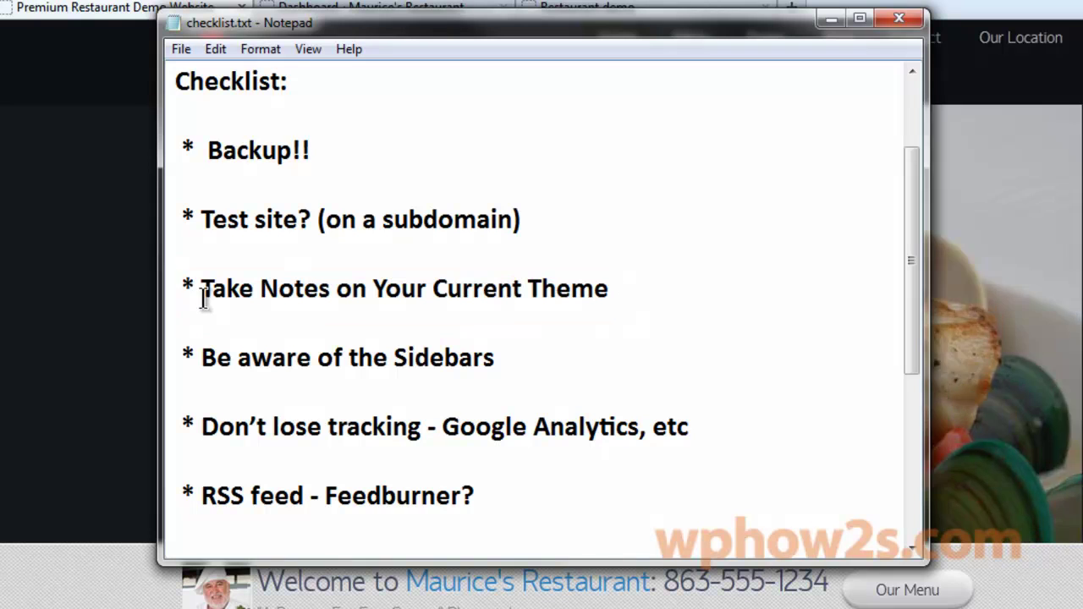
left_click_drag(184, 288, 624, 300)
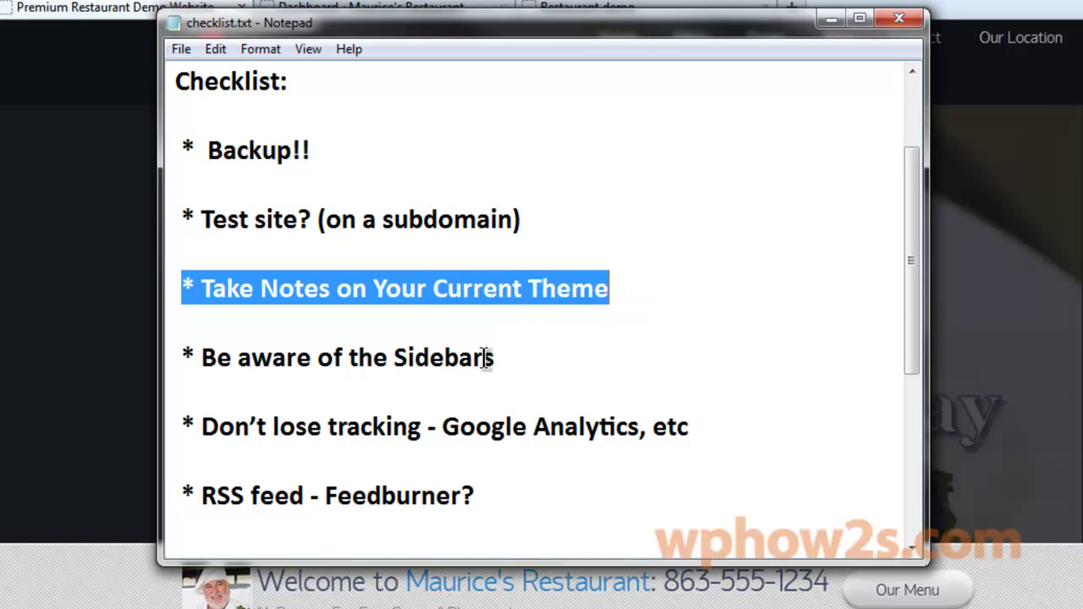
left_click_drag(183, 355, 501, 364)
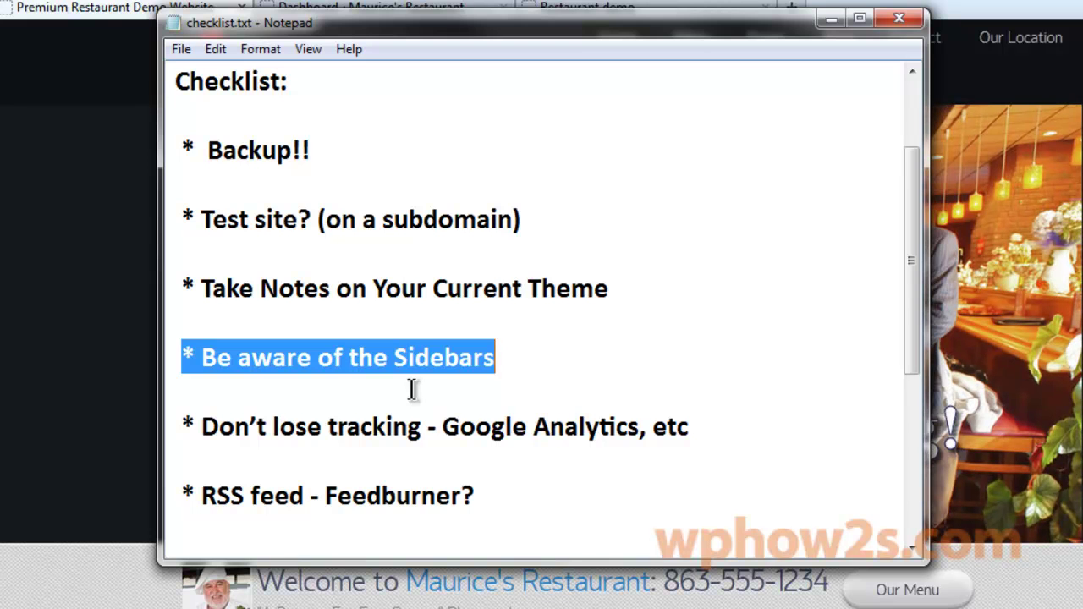
left_click_drag(185, 425, 697, 438)
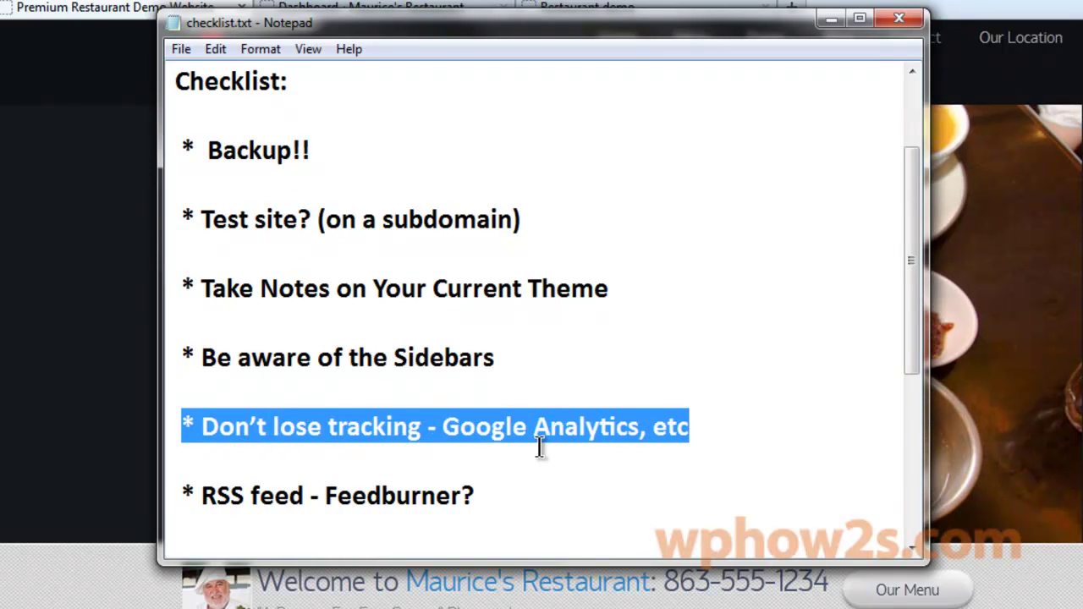
left_click(739, 424)
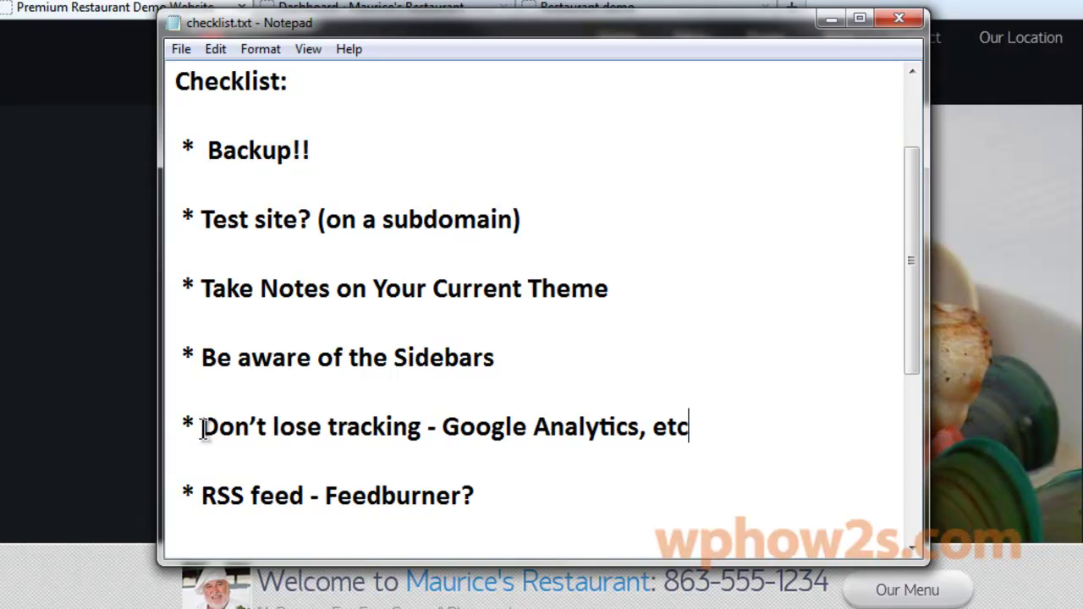
left_click_drag(184, 416, 716, 433)
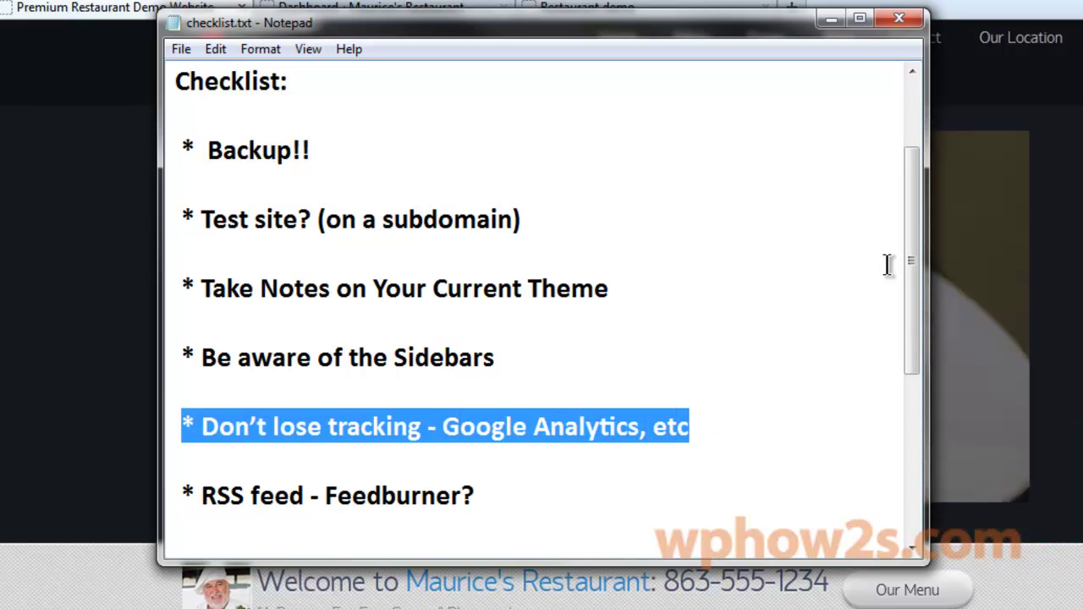
left_click_drag(914, 189, 914, 292)
left_click_drag(174, 288, 461, 289)
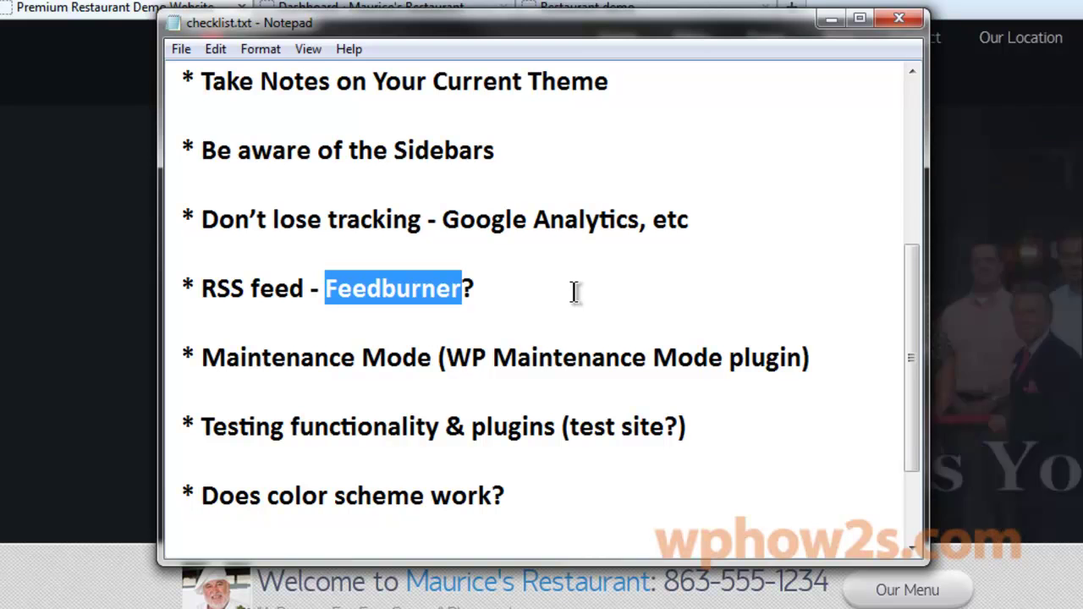
left_click(490, 296)
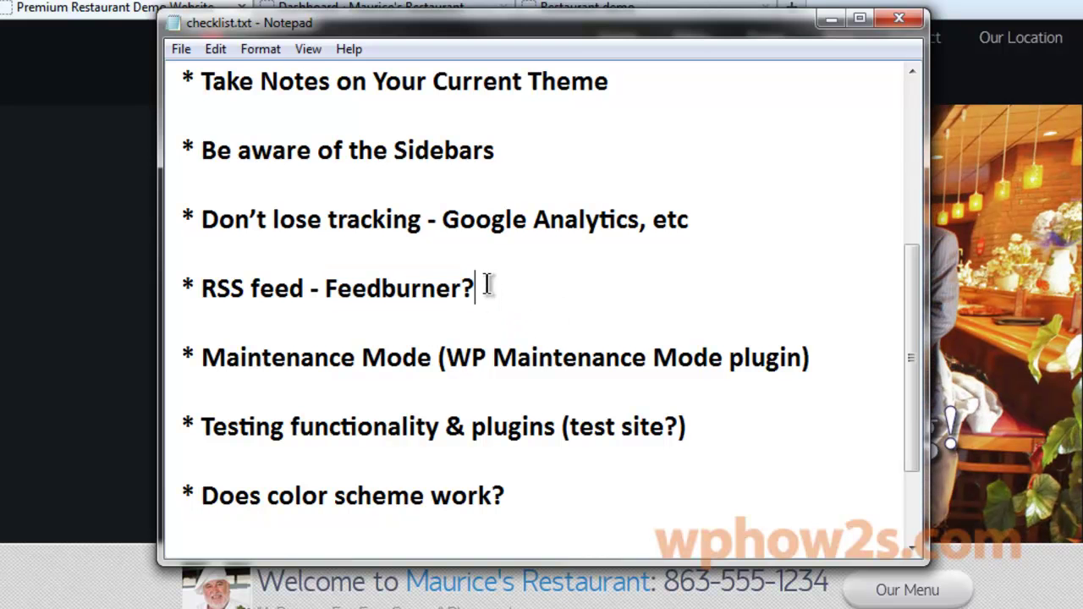
key("shift+Left")
key("shift+Left")
key("shift+Left")
key("shift+Left")
key("shift+Left")
key("shift+Left")
key("shift+Left")
key("shift+Left")
key("shift+Left")
key("shift+Left")
key("shift+Left")
key("shift+Left")
key("shift+Left")
key("shift+Left")
key("shift+Left")
key("shift+Left")
key("shift+Left")
key("shift+Left")
key("shift+Left")
key("shift+Left")
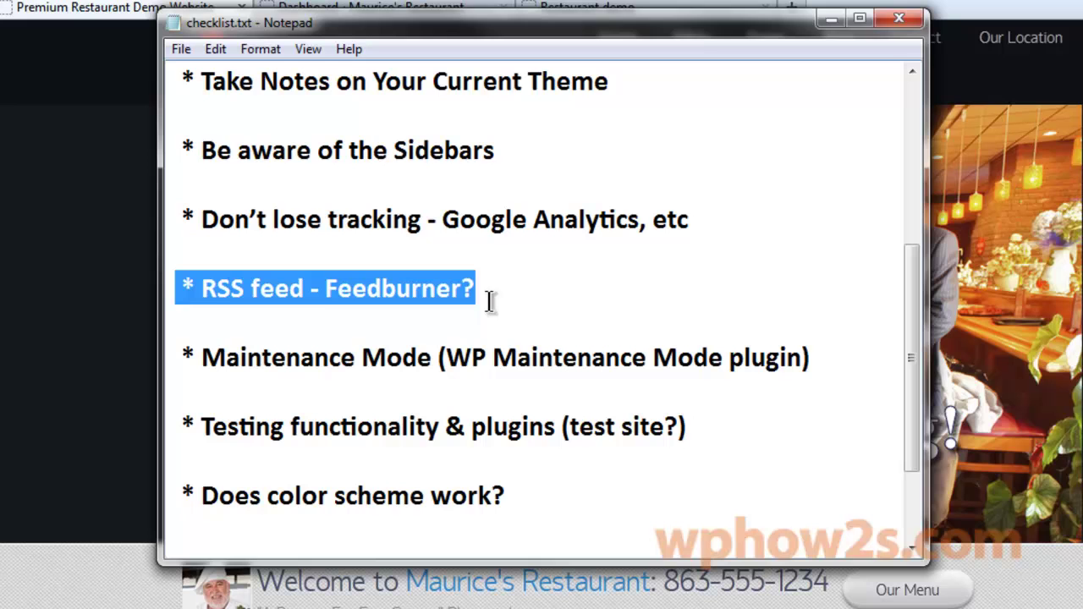
left_click(587, 299)
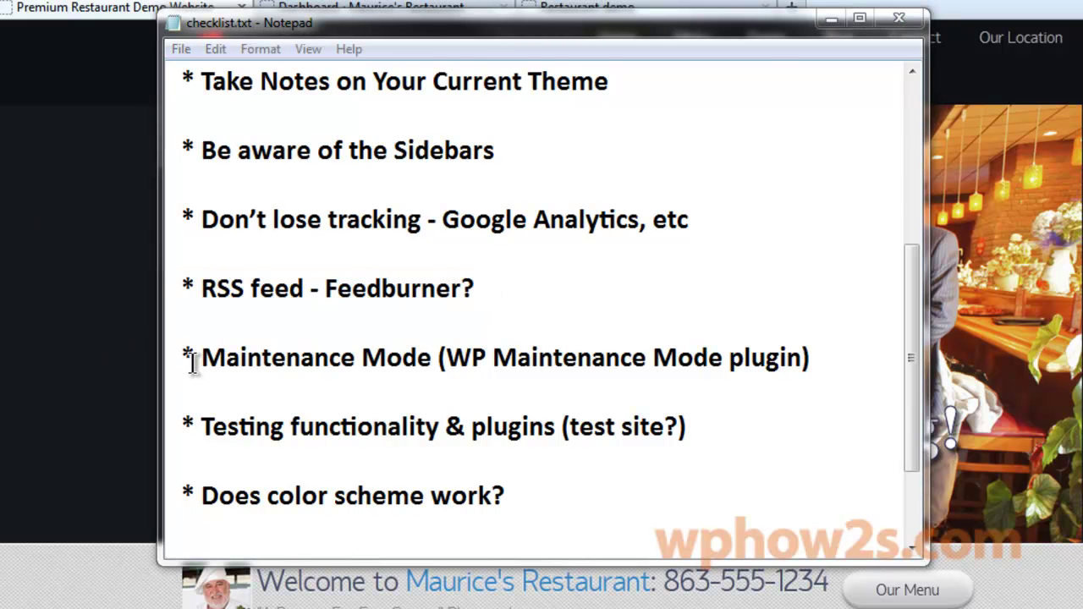
left_click_drag(185, 350, 435, 360)
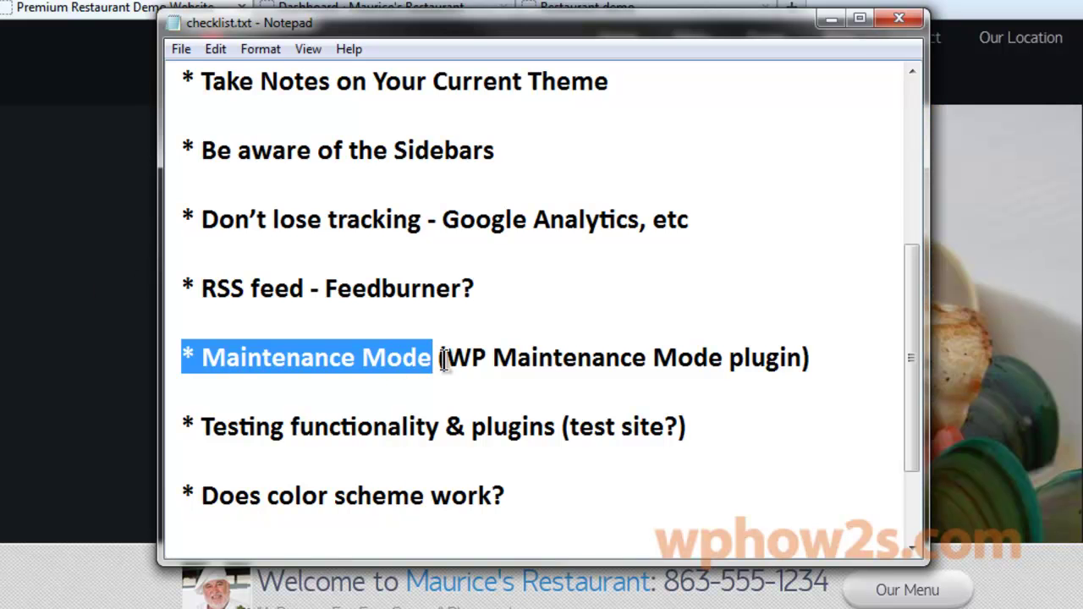
left_click_drag(444, 358, 726, 357)
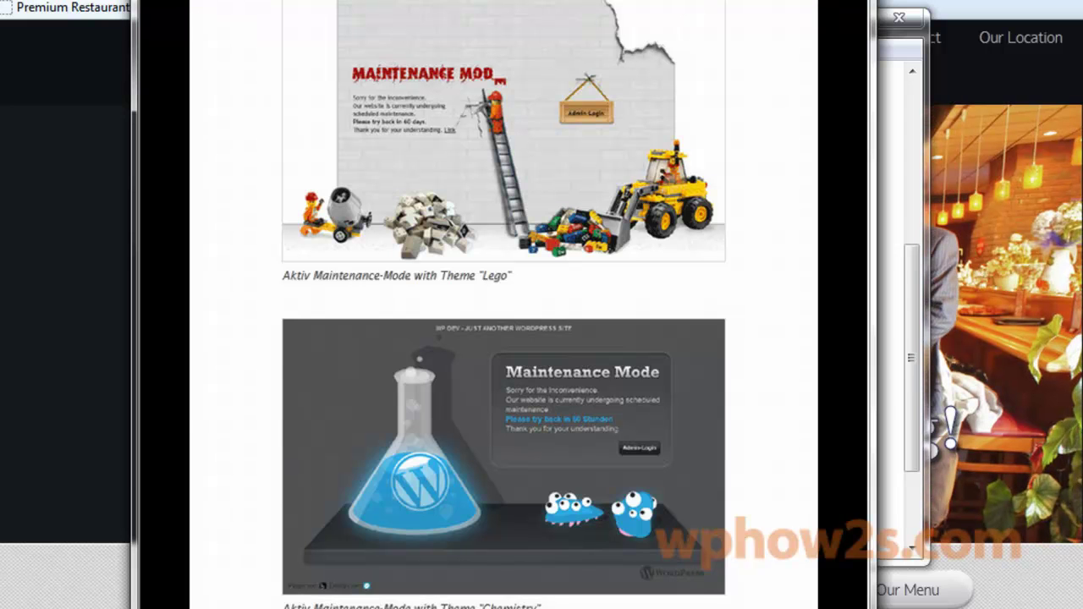
Back in the checklist, highlight the Testing functionality and plugins wording
key("alt+Tab")
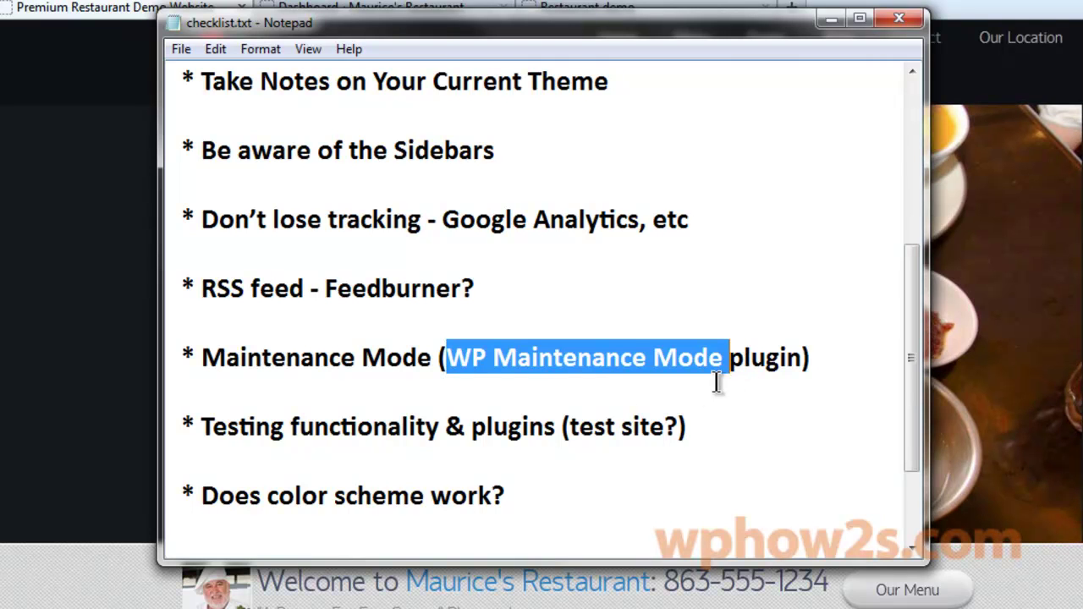
left_click_drag(178, 436, 679, 427)
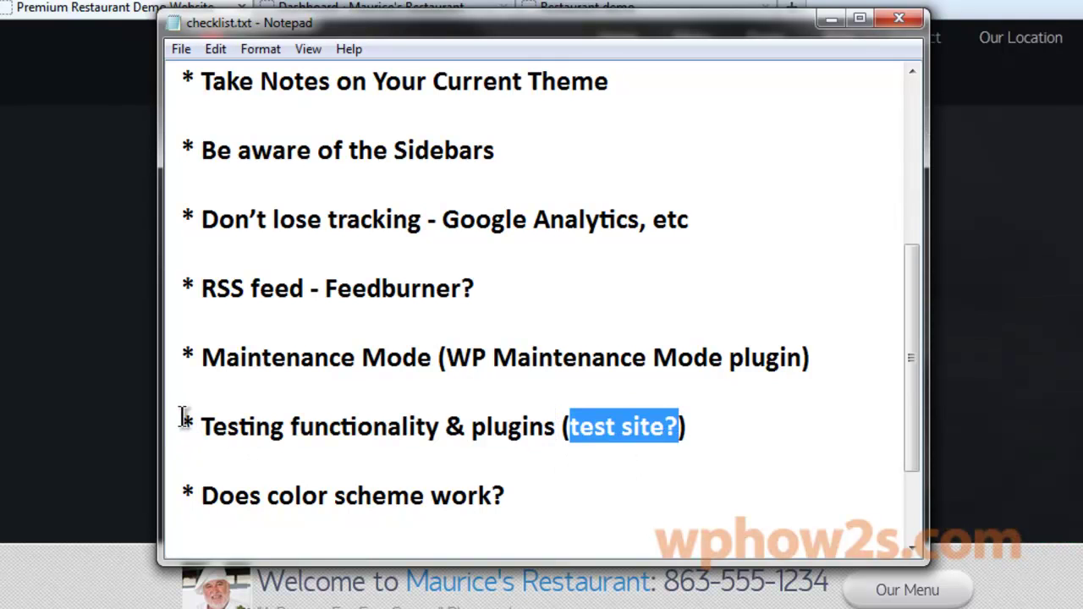
left_click_drag(185, 423, 433, 427)
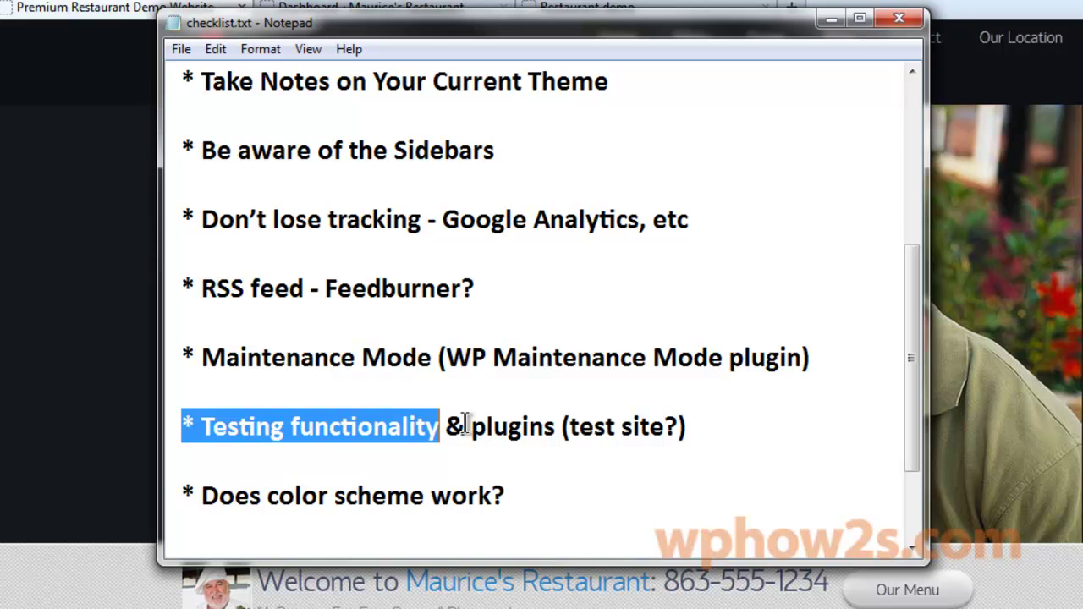
left_click_drag(471, 427, 556, 427)
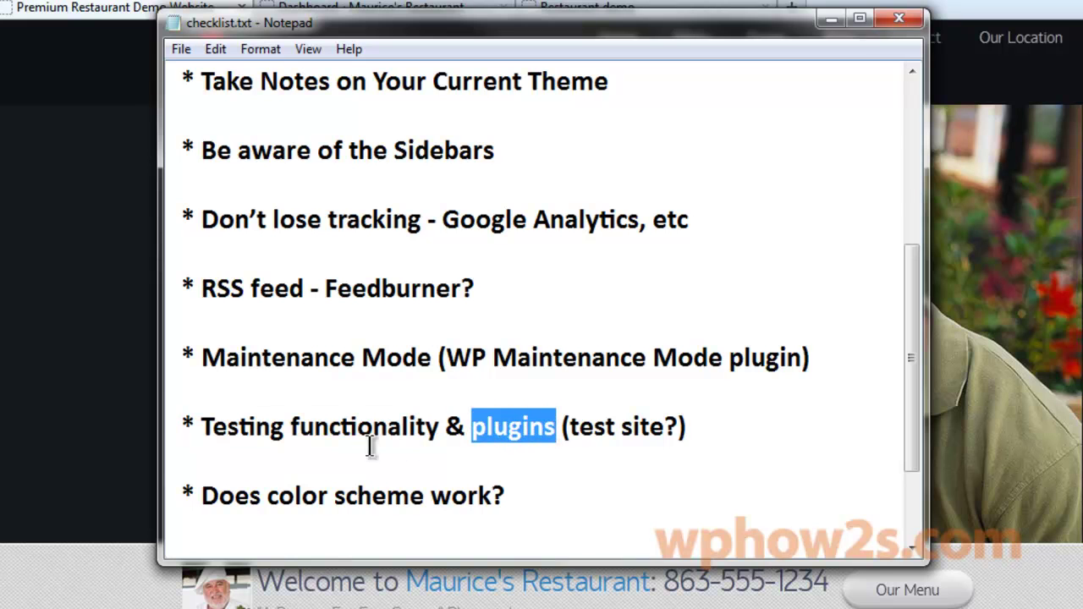
left_click(277, 458)
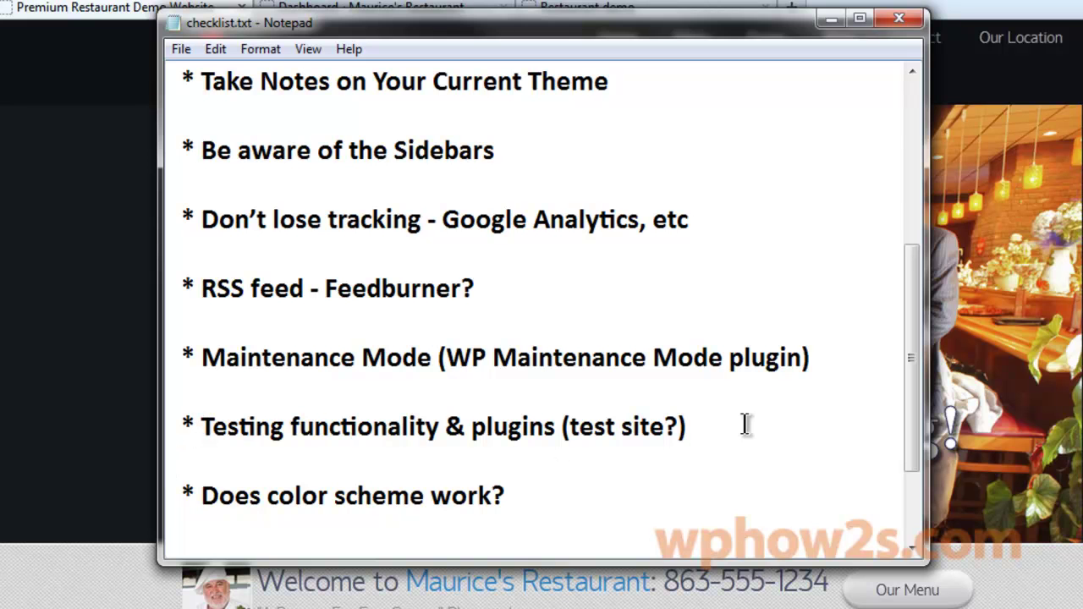
Highlight the color scheme, readers and Listen to feedback items, then return to the website
scroll(912, 307, "down", 1)
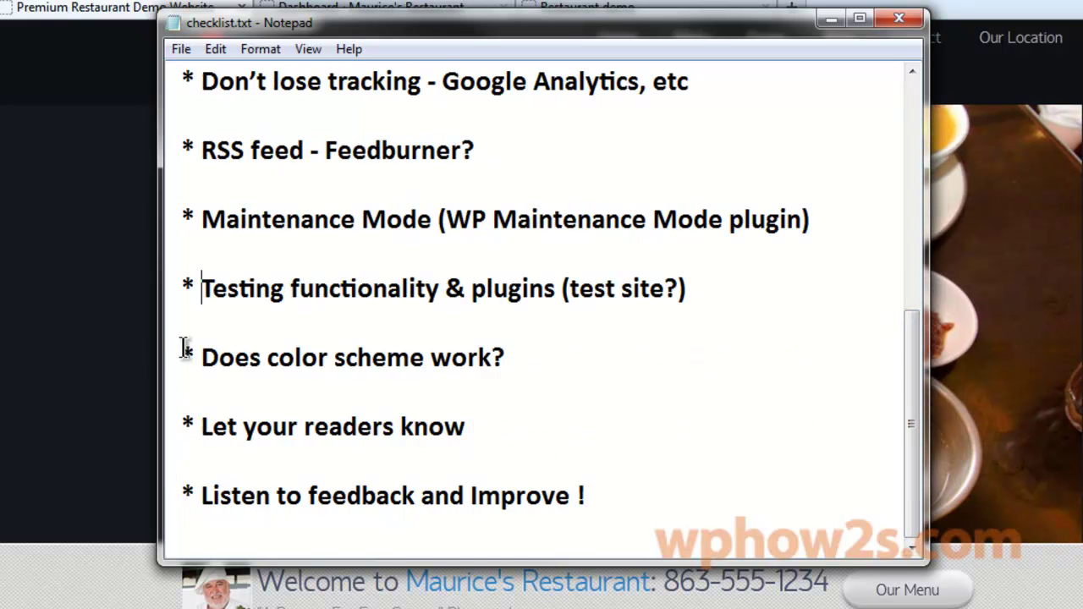
left_click_drag(184, 349, 512, 356)
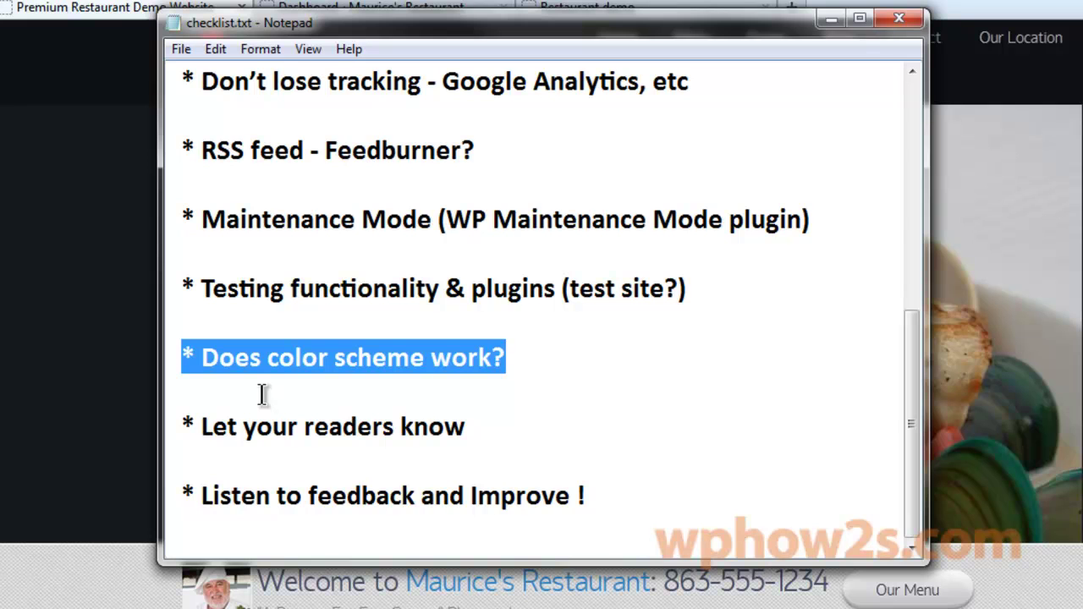
left_click(262, 395)
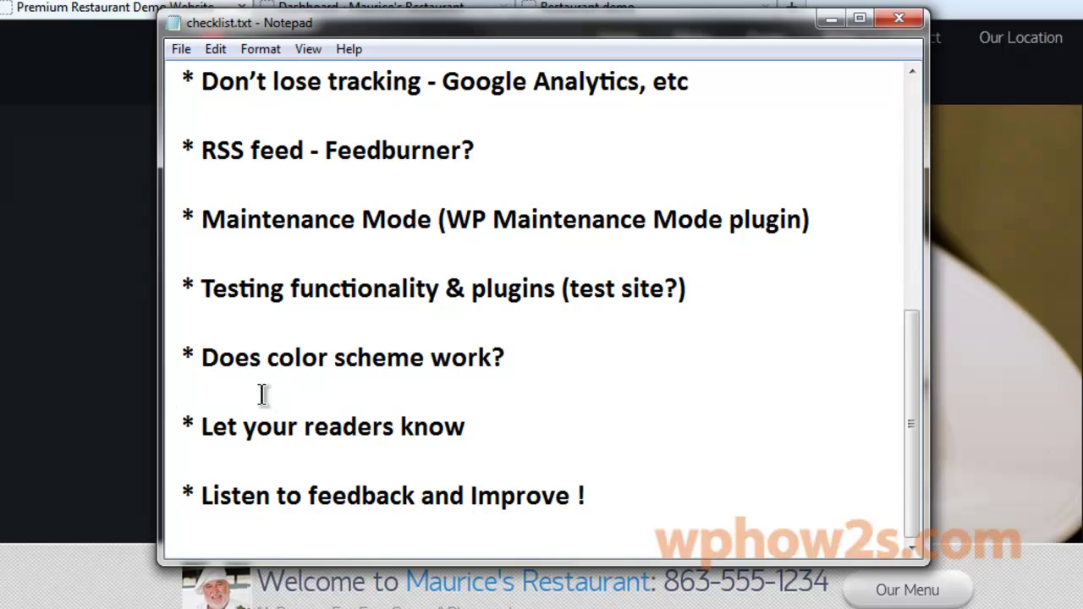
left_click_drag(183, 345, 532, 357)
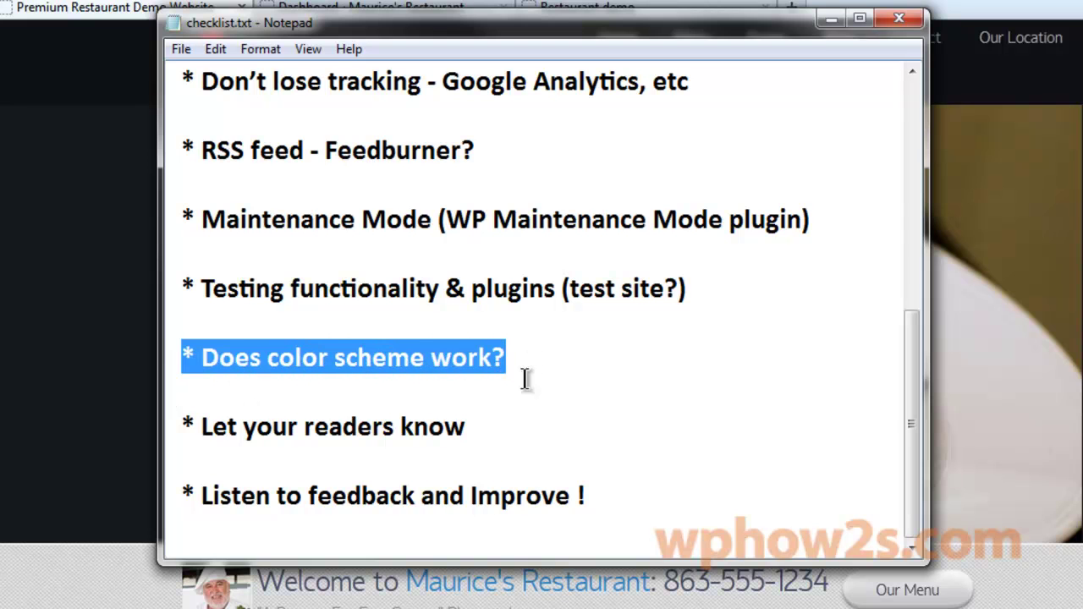
left_click_drag(181, 425, 519, 412)
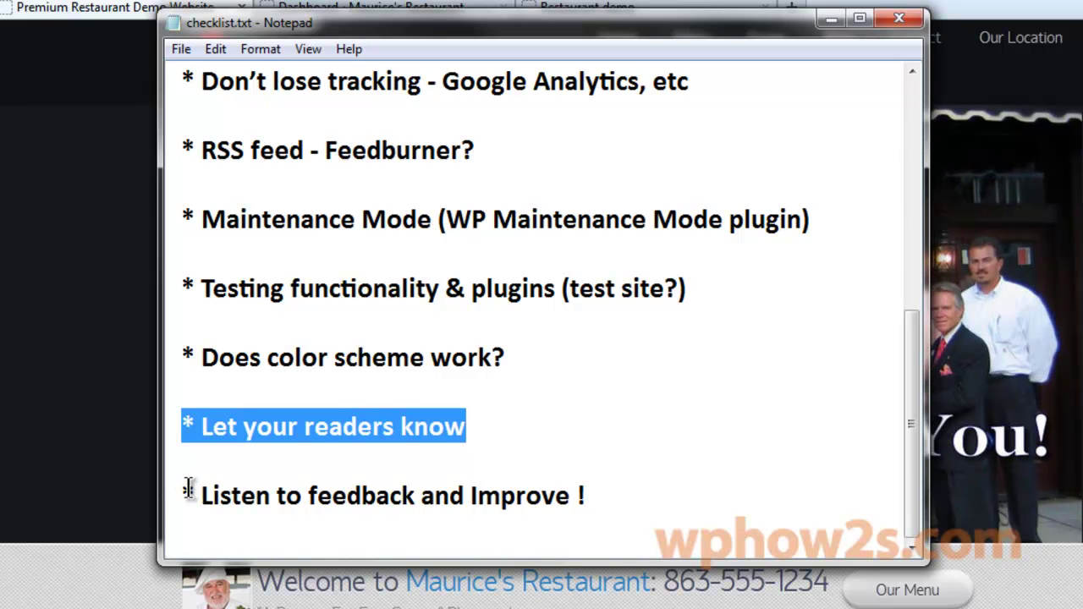
left_click_drag(185, 491, 592, 499)
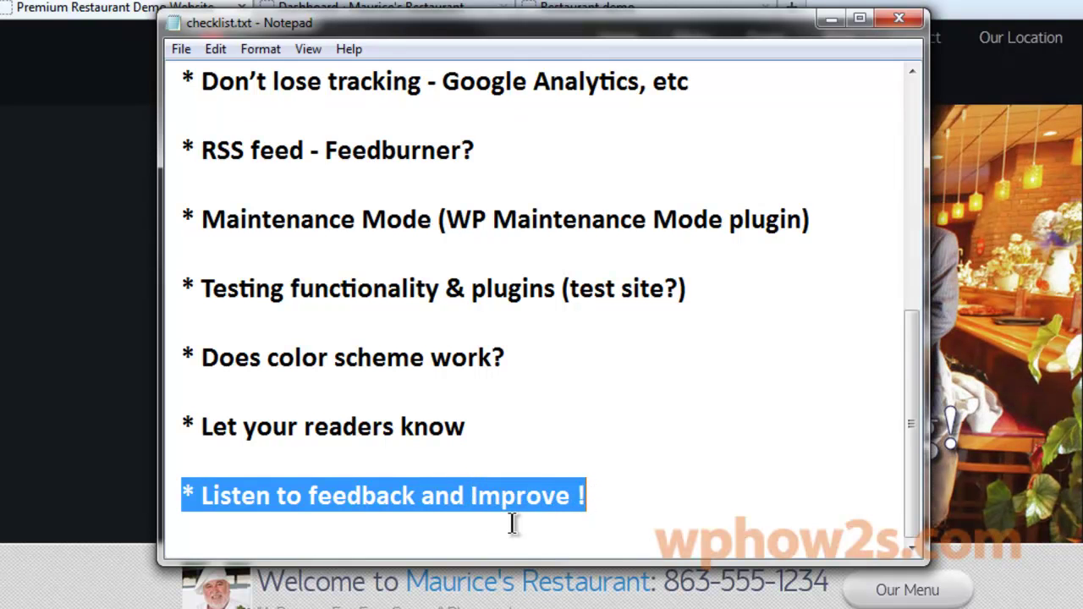
key("alt+Tab")
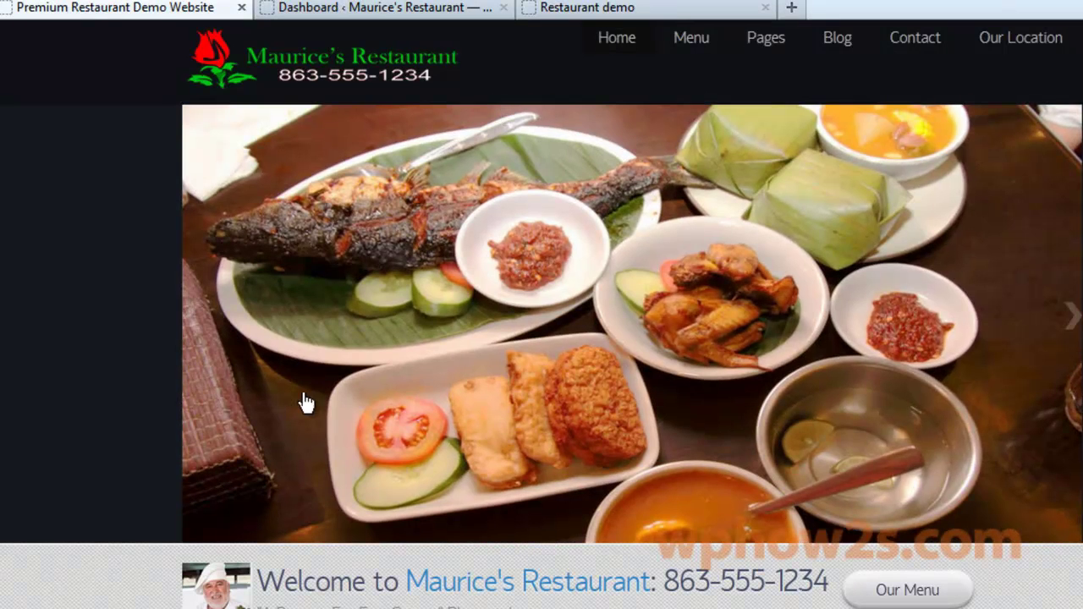
From the Dashboard, go to Appearance > Themes and open the Install Themes page
left_click(372, 12)
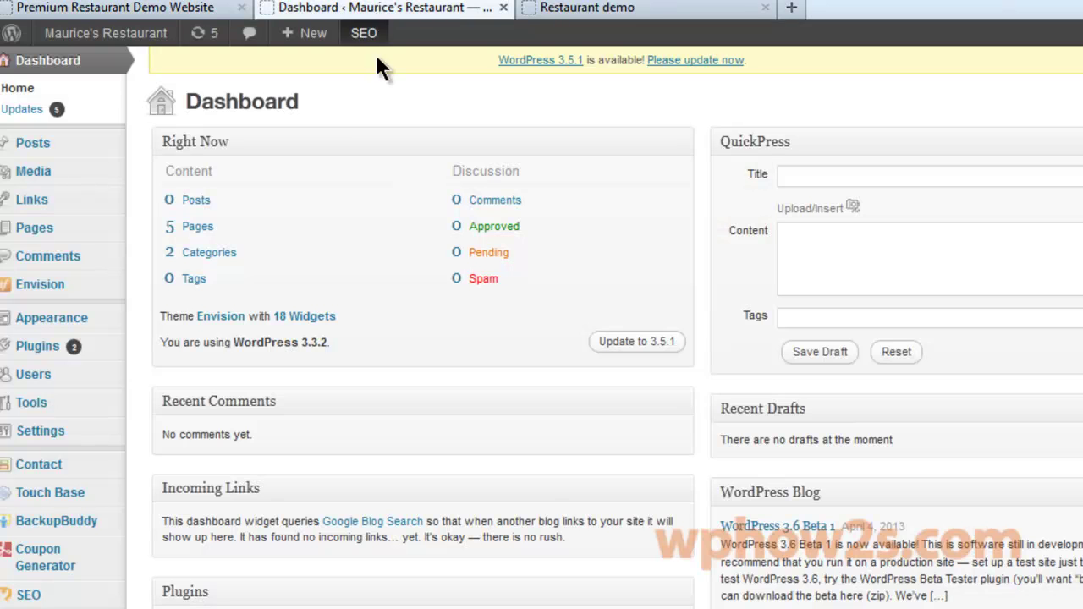
mouse_move(49, 321)
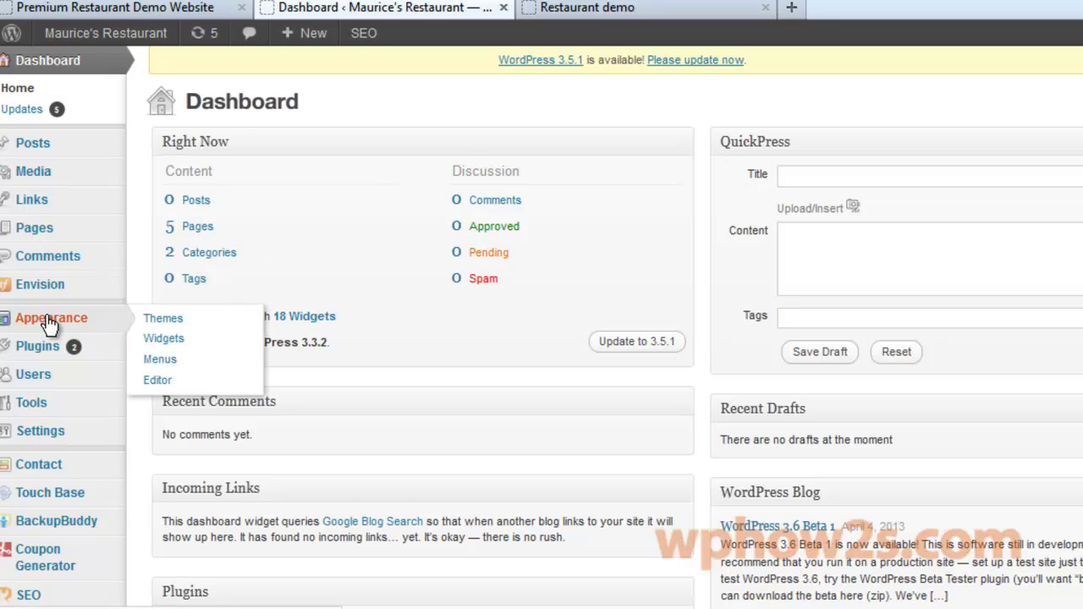
left_click(163, 326)
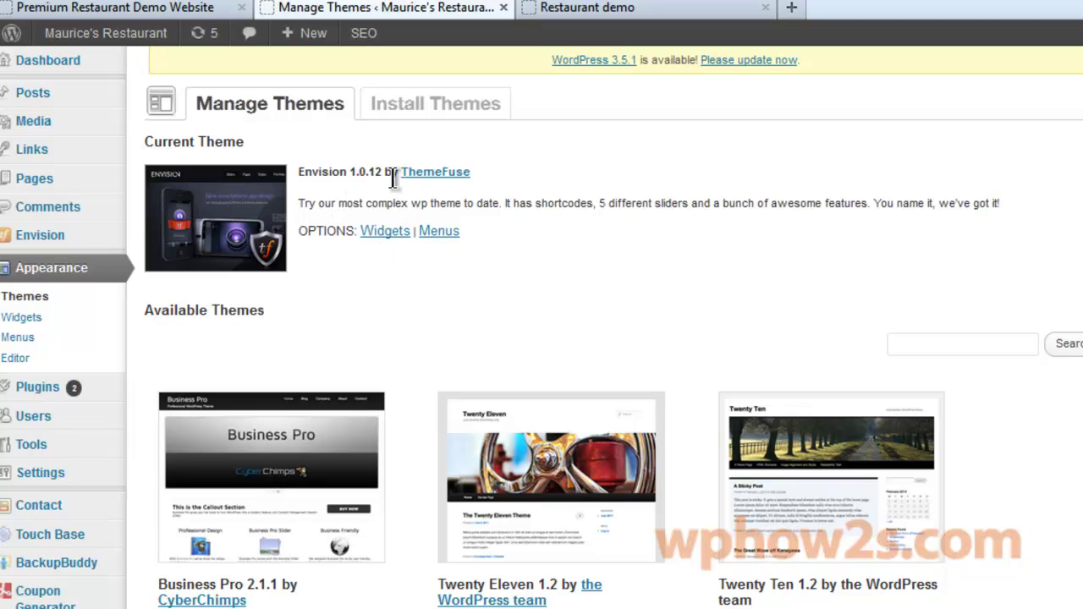
left_click(435, 118)
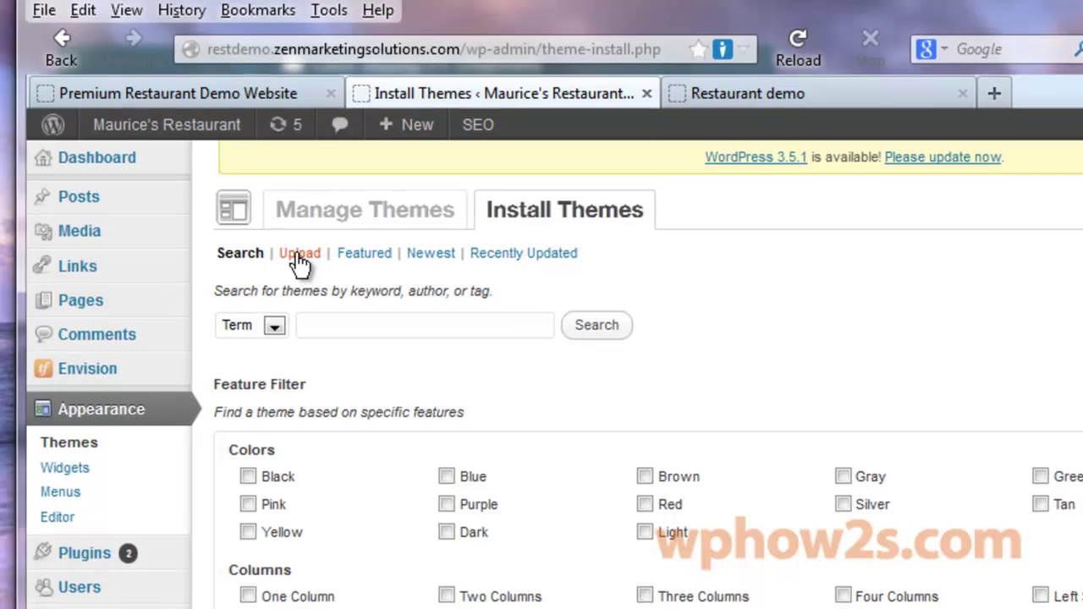
Upload tastyplace.zip from the WordPress > PremoThemes restaurant folder and install it
left_click(300, 254)
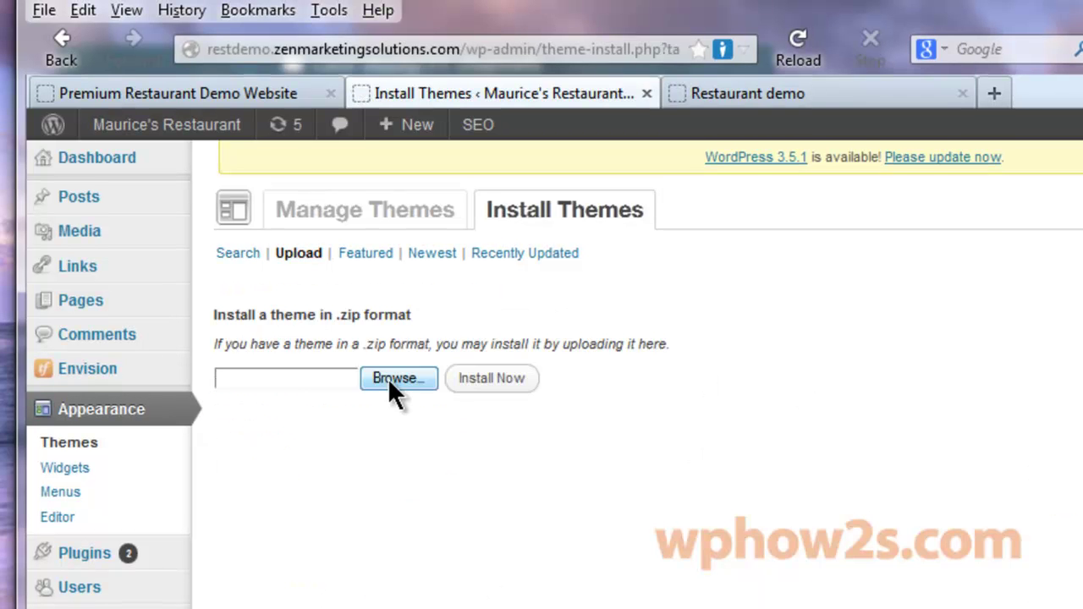
left_click(391, 378)
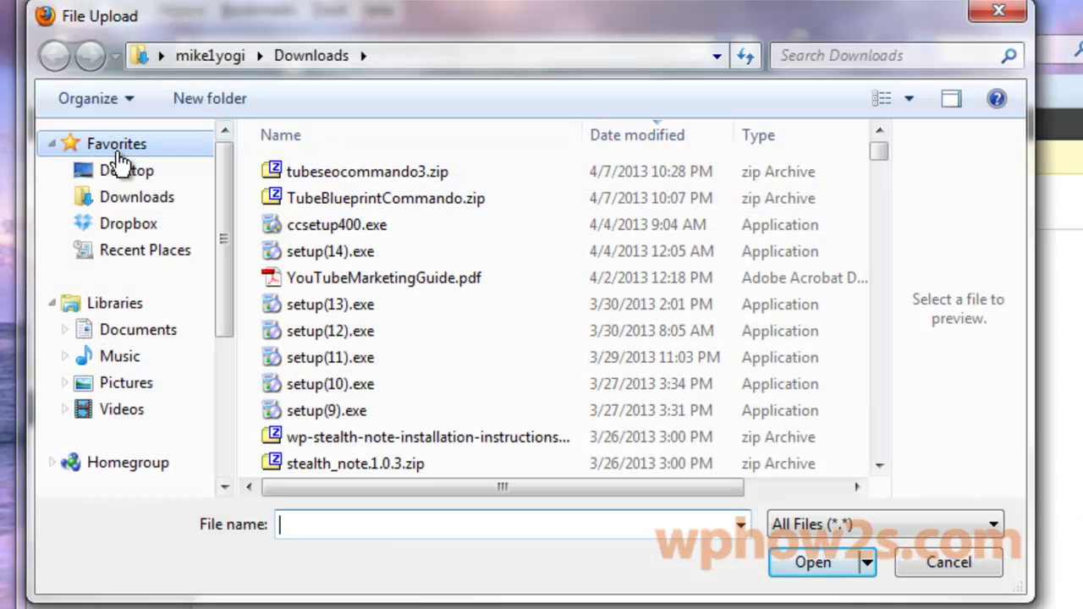
left_click(123, 169)
left_click_drag(880, 165, 895, 329)
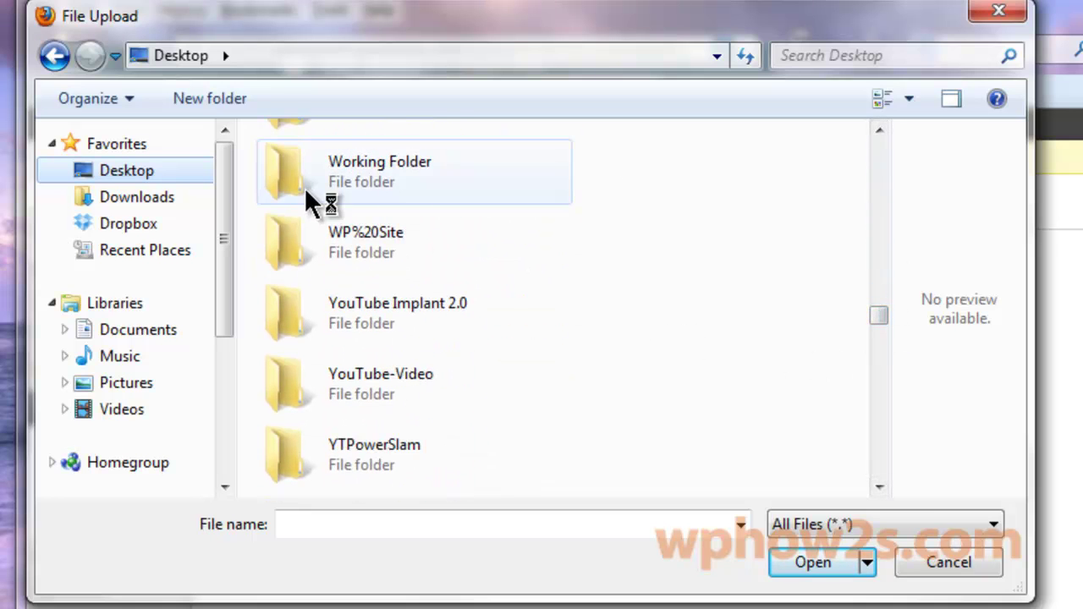
left_click(881, 132)
double_click(346, 150)
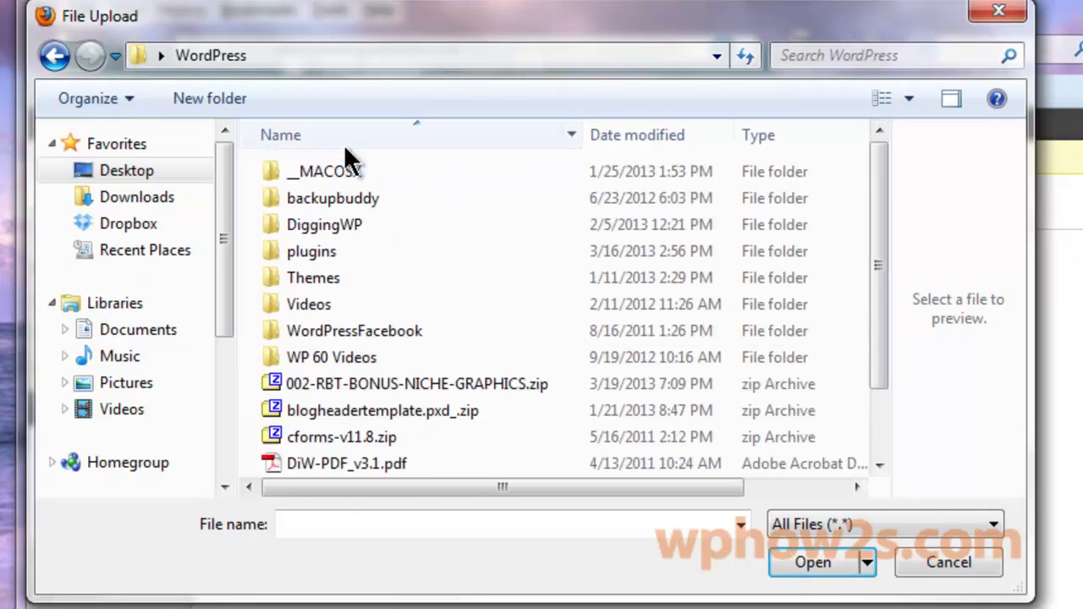
double_click(310, 249)
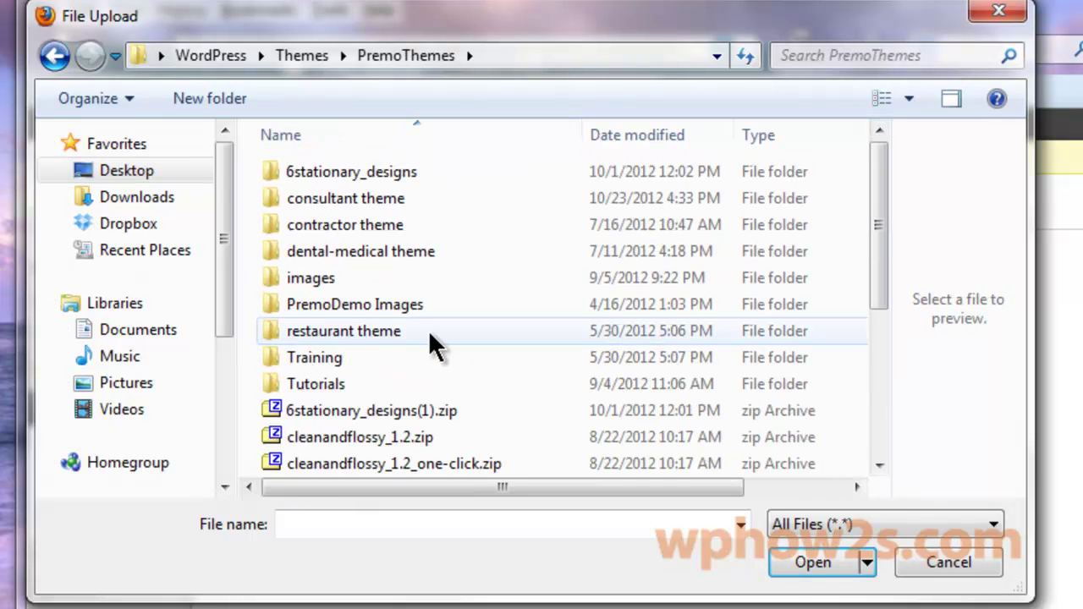
double_click(359, 328)
left_click(630, 177)
double_click(630, 177)
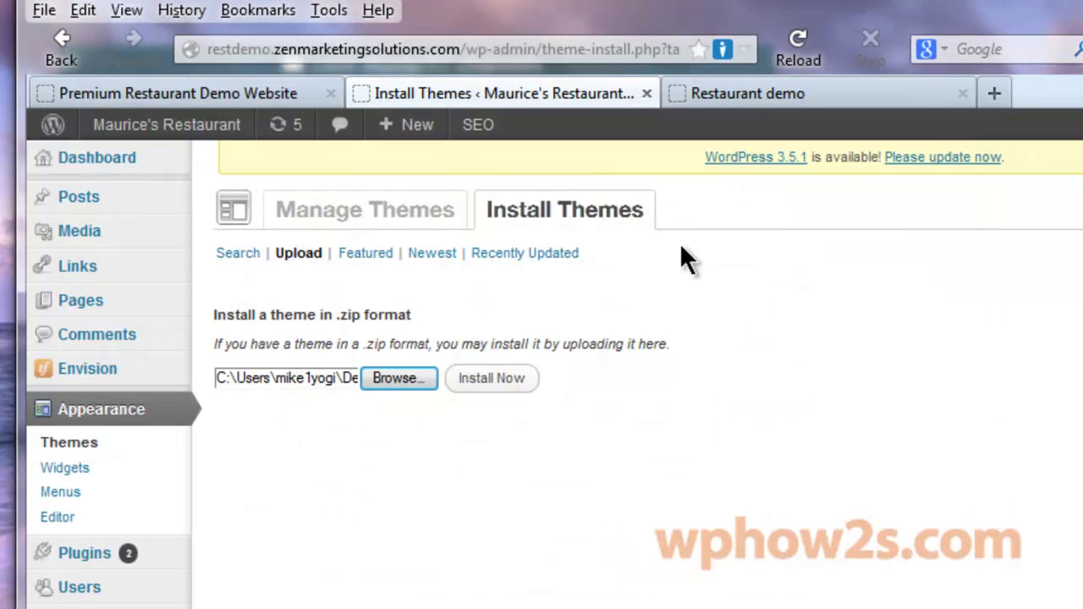
left_click(491, 379)
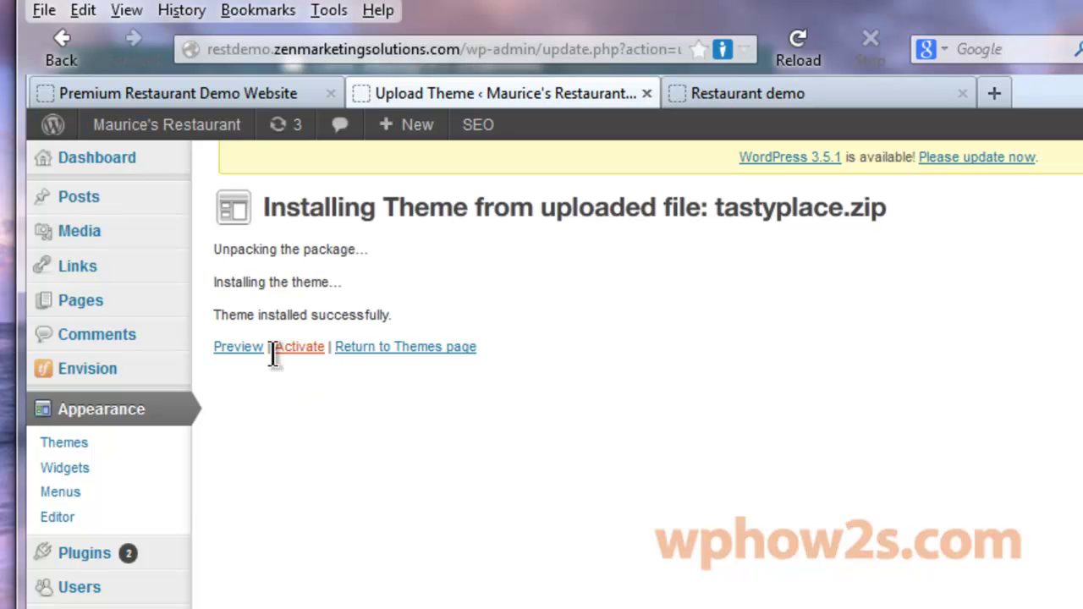
Preview and scroll through the TastyPlace theme, then close it and return to the themes page
left_click(239, 352)
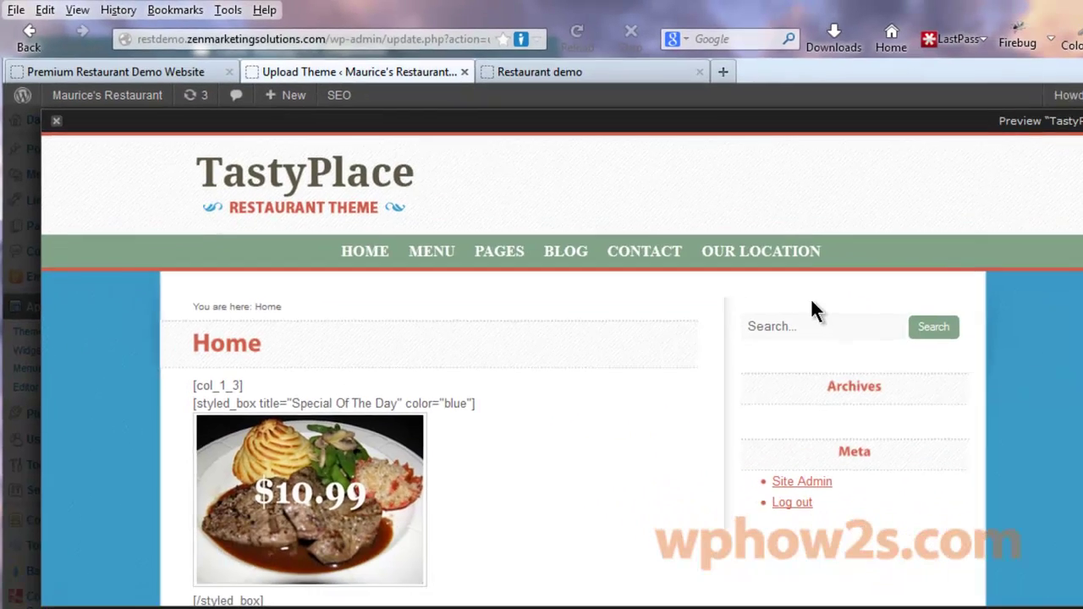
scroll(811, 298, "down", 10)
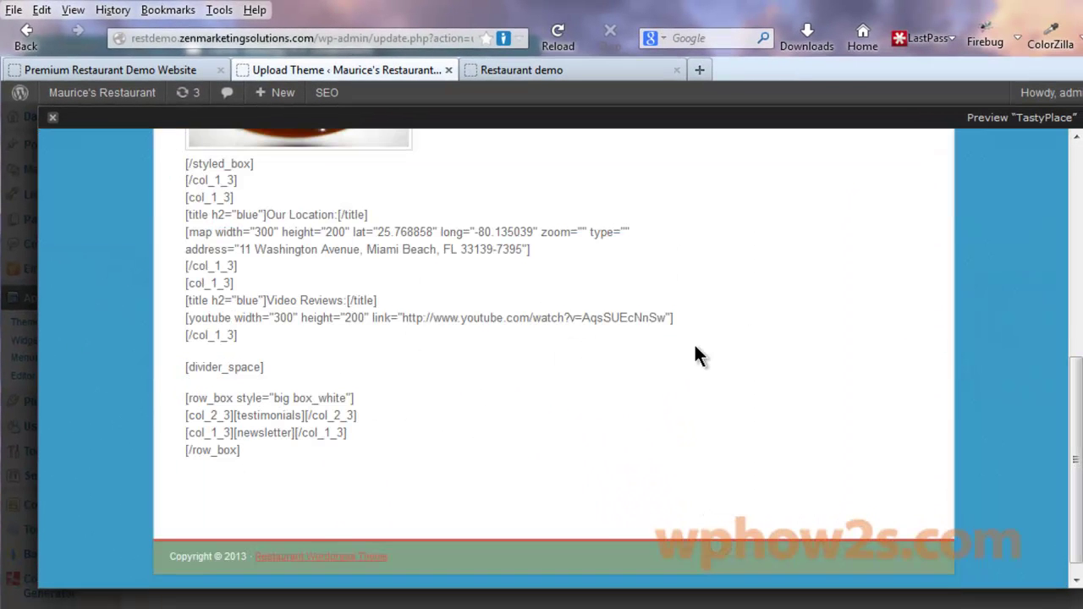
left_click_drag(1073, 447, 1073, 212)
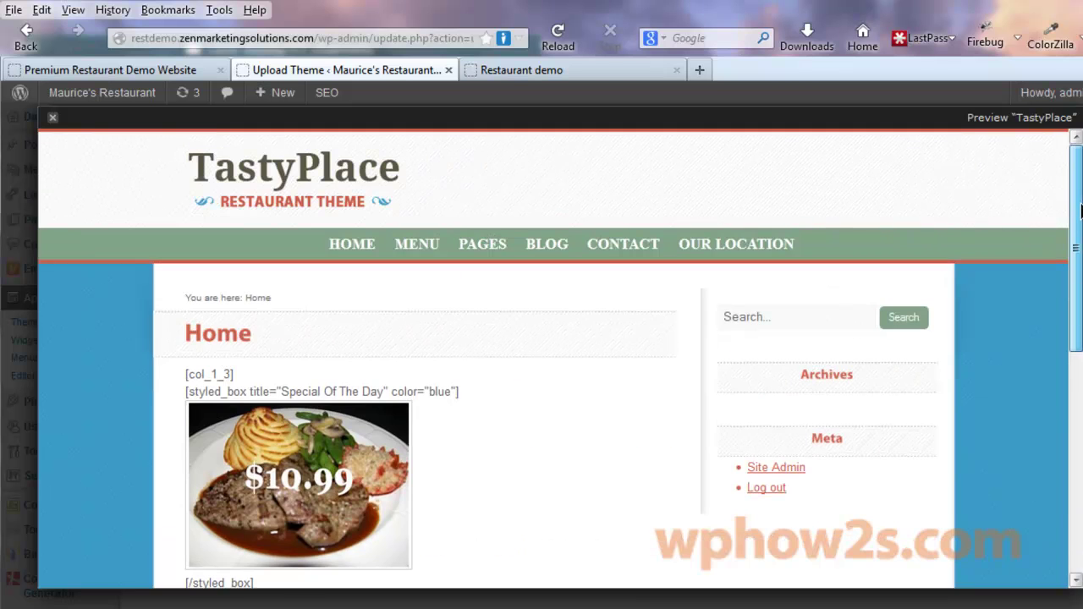
left_click(53, 118)
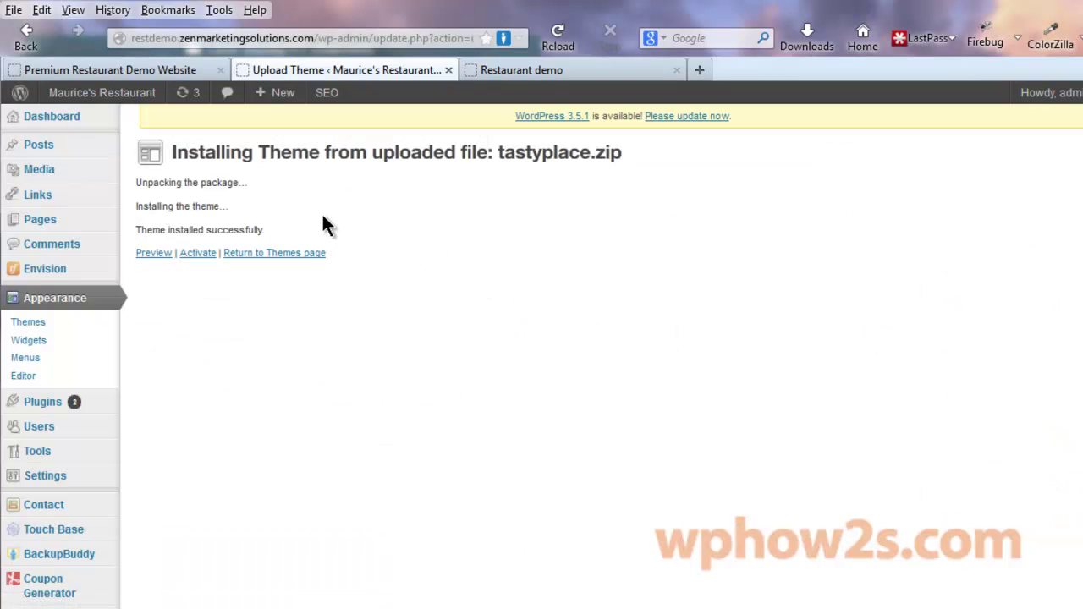
left_click(302, 254)
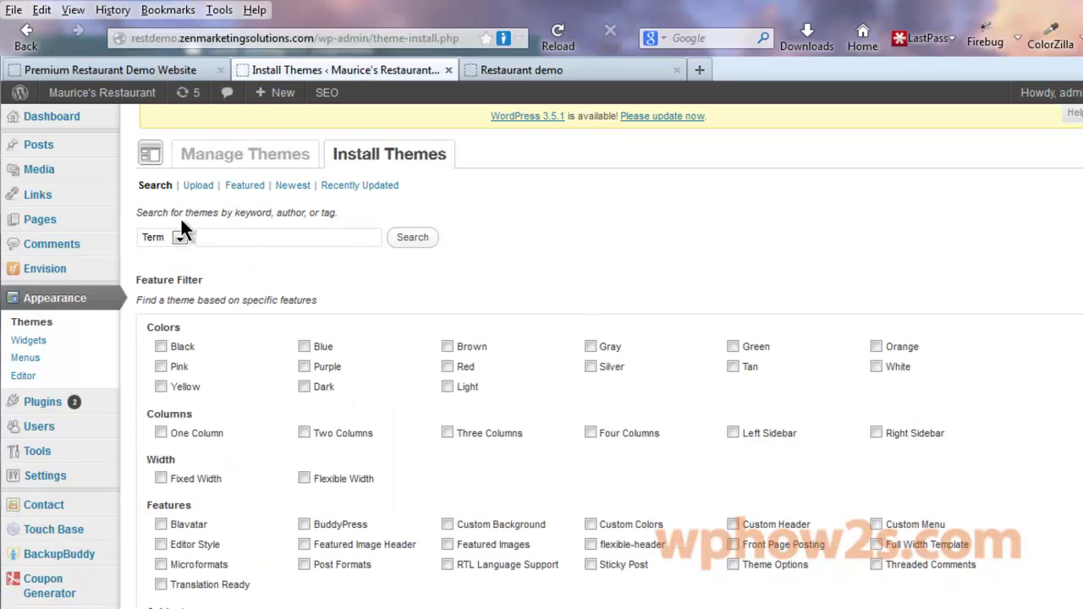
Search new themes for 'business' and scroll through the 44 results
left_click(230, 239)
type("business")
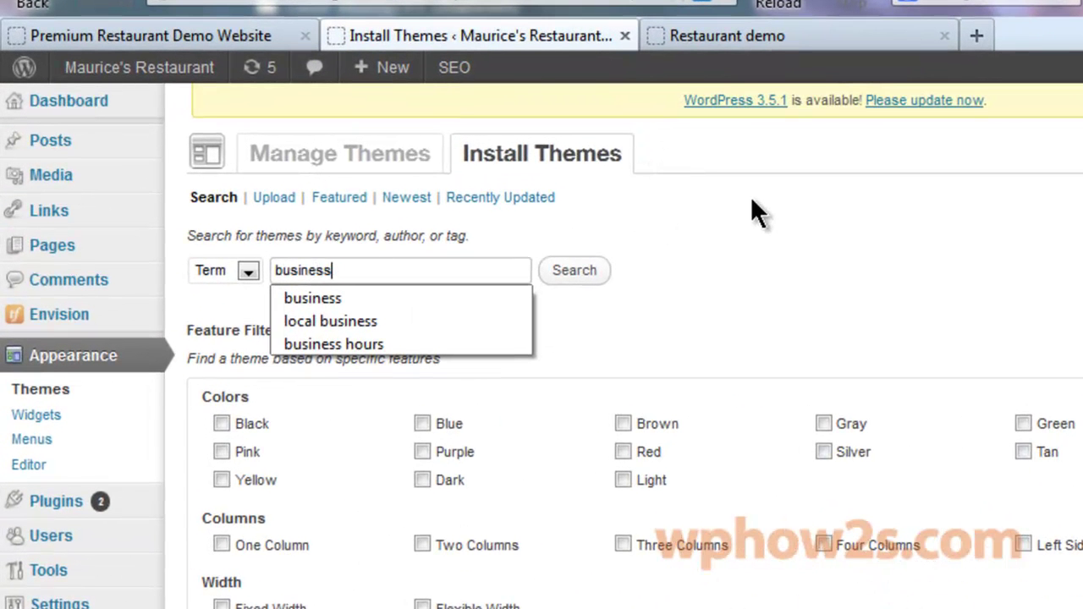
key("Down")
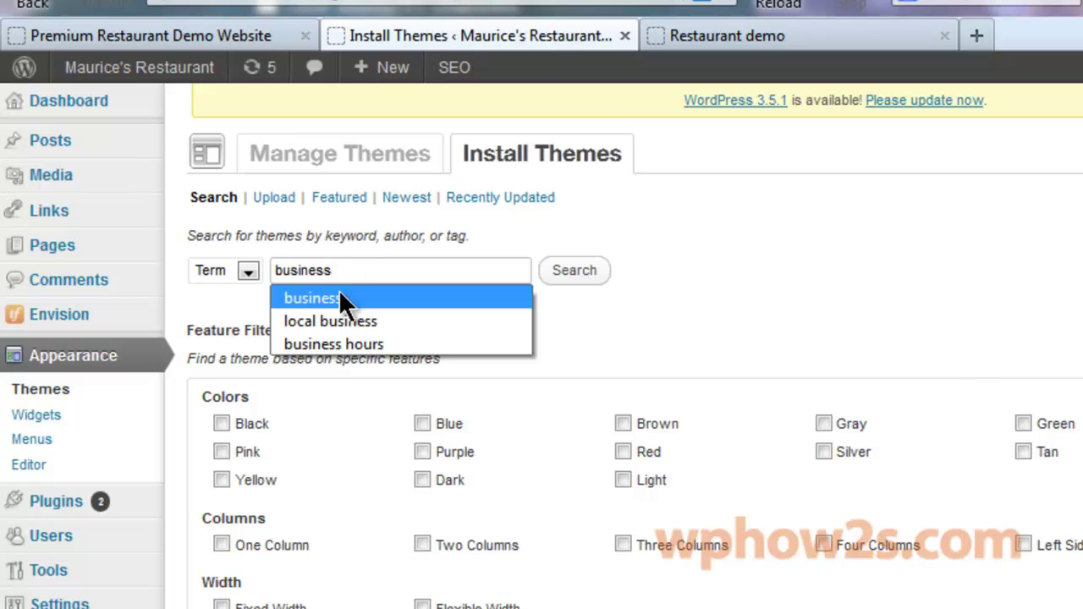
left_click(565, 276)
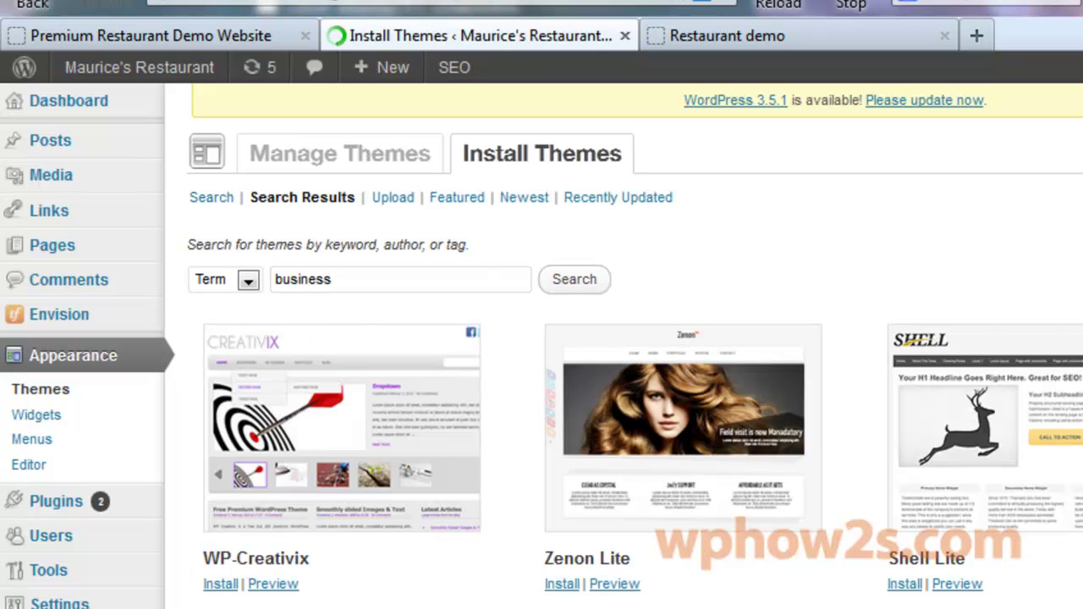
scroll(542, 338, "down", 15)
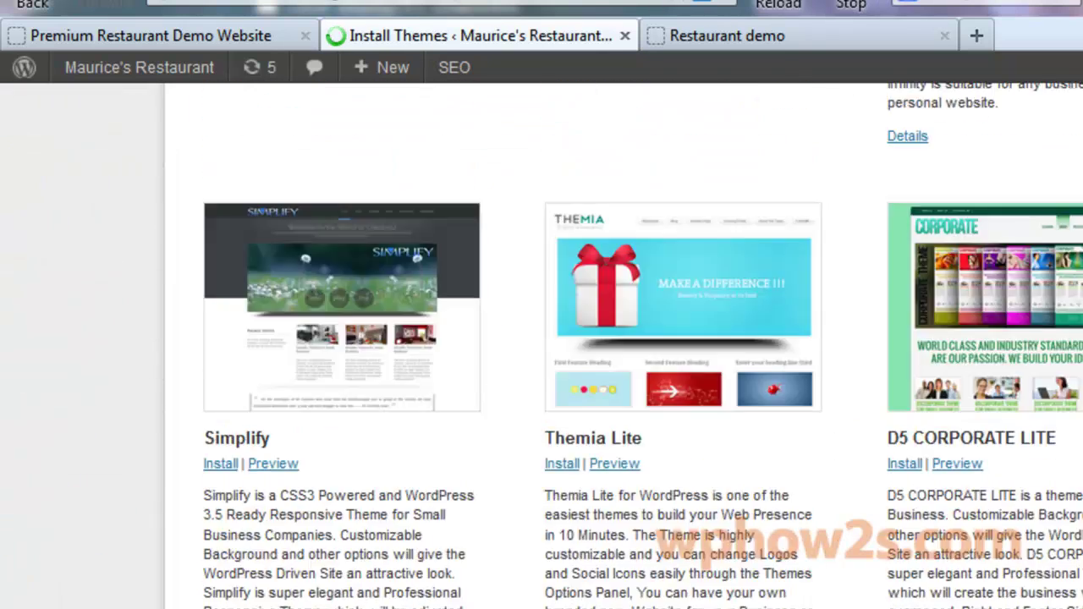
scroll(541, 338, "up", 5)
scroll(542, 338, "down", 10)
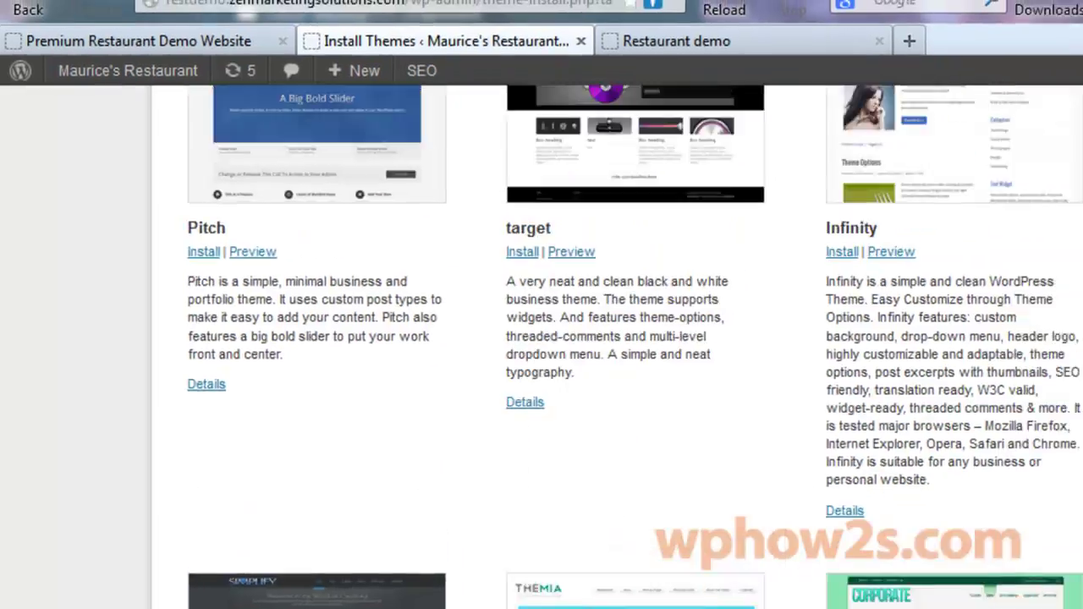
scroll(541, 338, "up", 5)
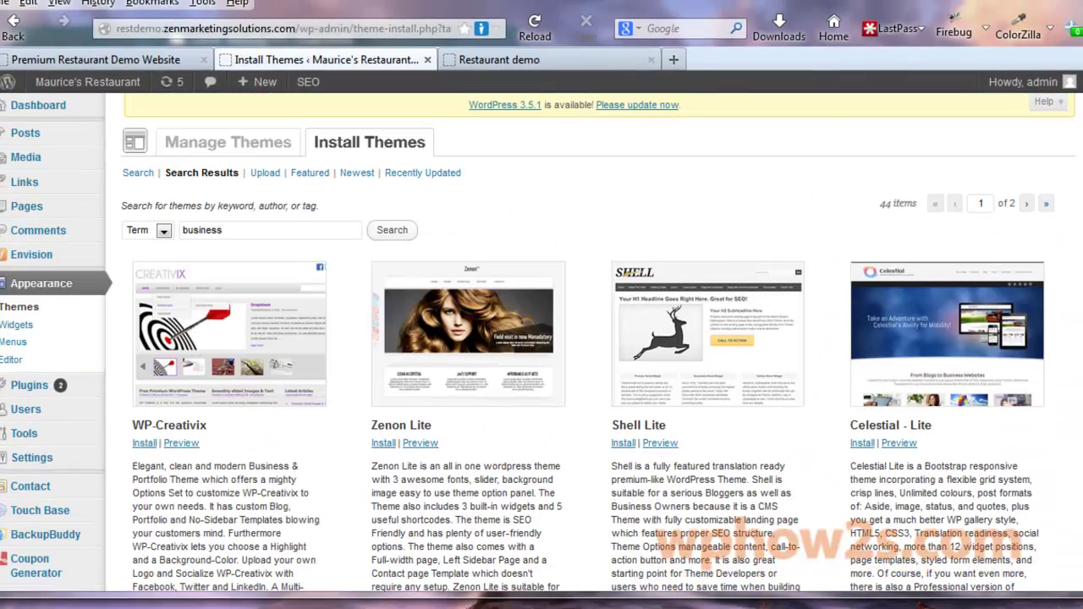
scroll(541, 339, "down", 4)
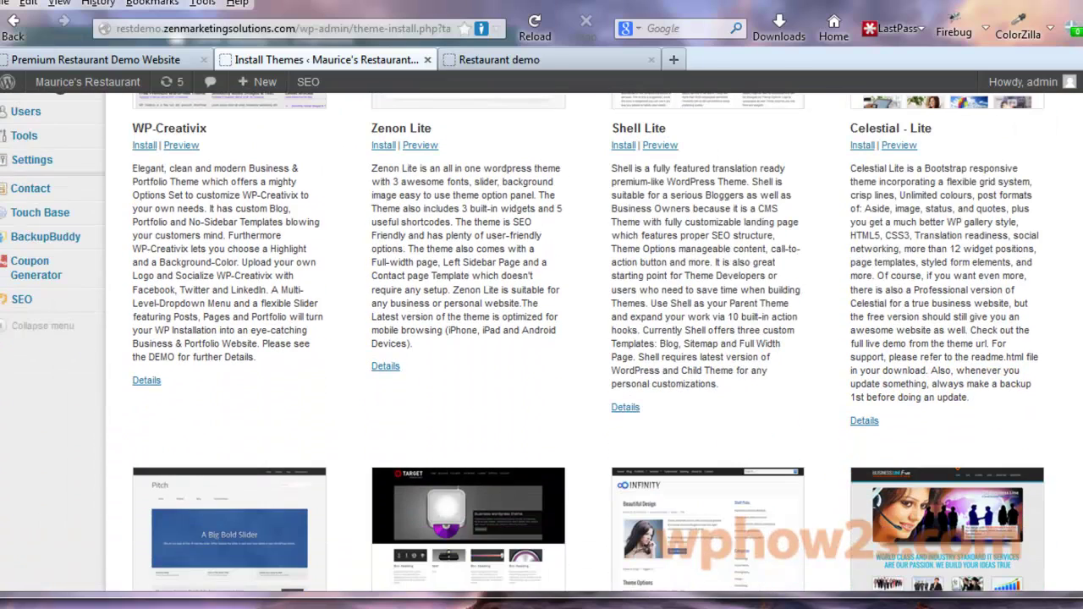
scroll(542, 338, "up", 4)
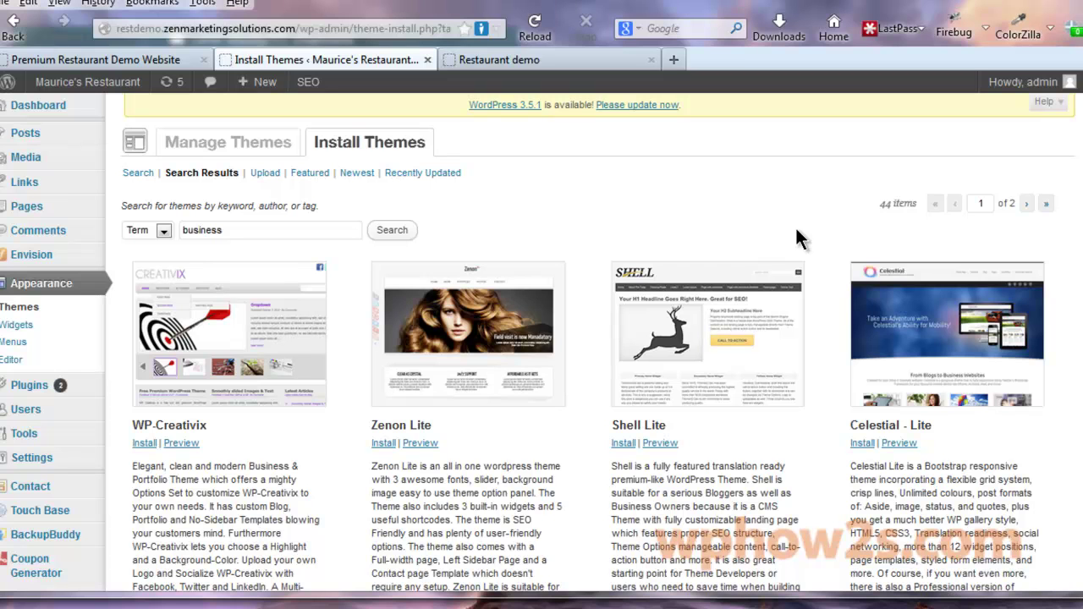
Switch to the Featured themes list and scroll through Responsive, Pinboard, Spun and others
left_click(311, 173)
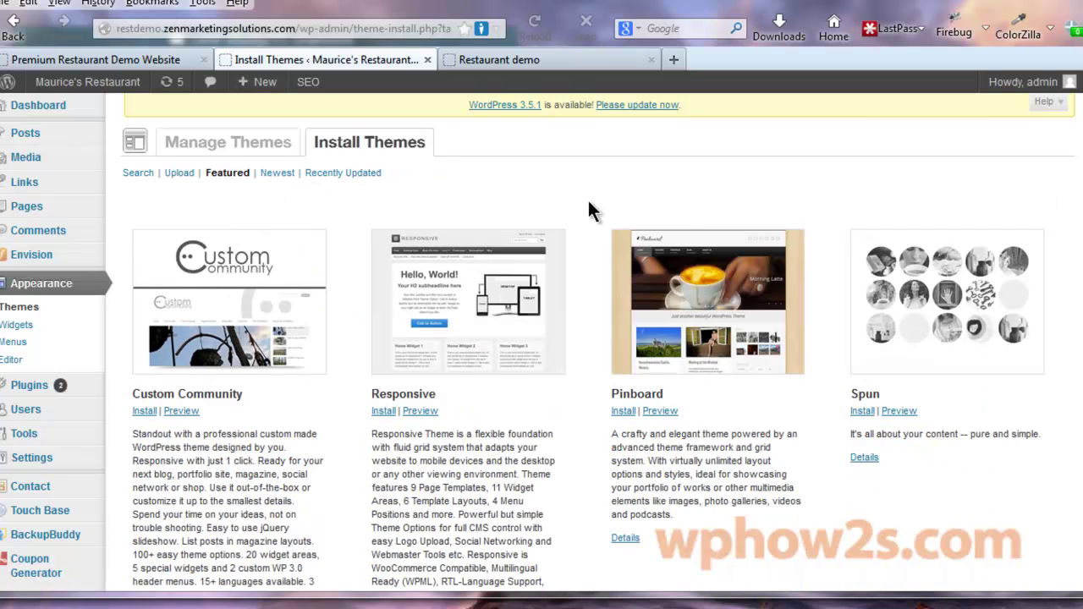
scroll(1075, 127, "down", 10)
scroll(1074, 196, "down", 8)
scroll(1075, 196, "up", 10)
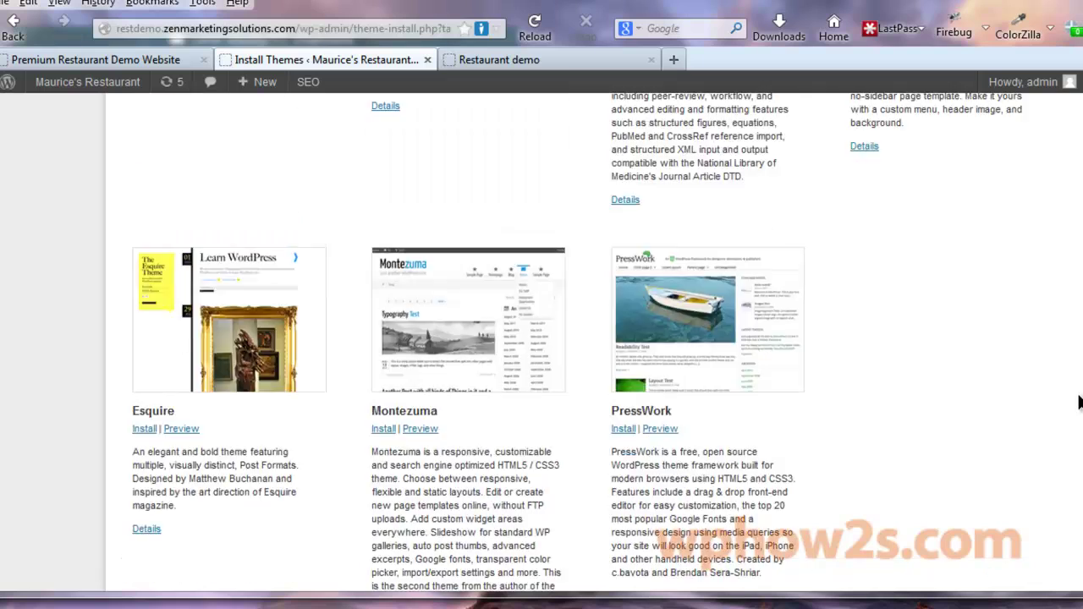
scroll(1075, 196, "up", 5)
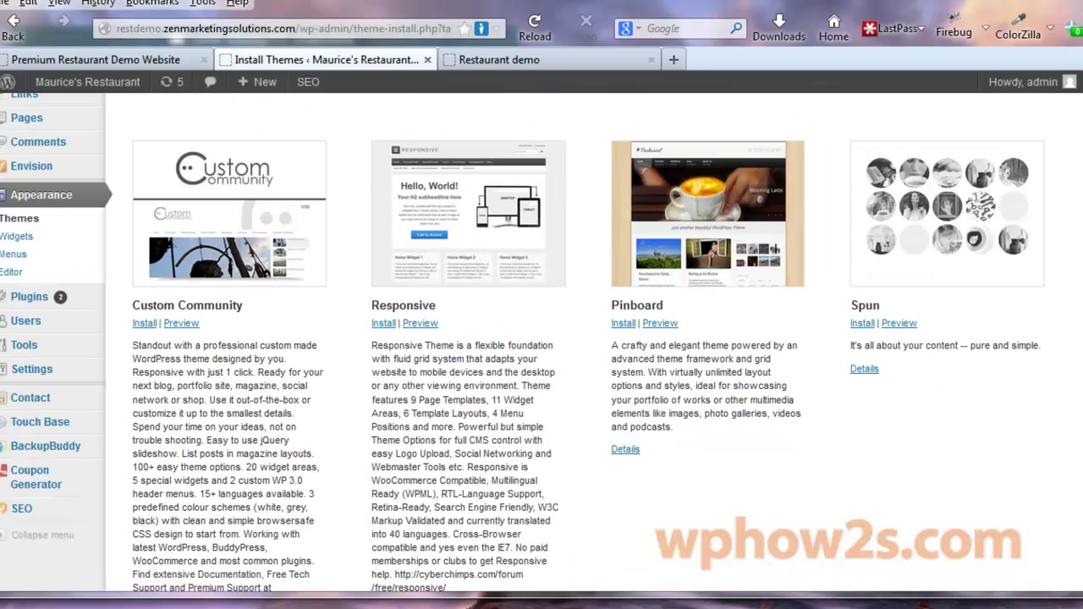
scroll(1075, 196, "down", 5)
scroll(1075, 196, "up", 5)
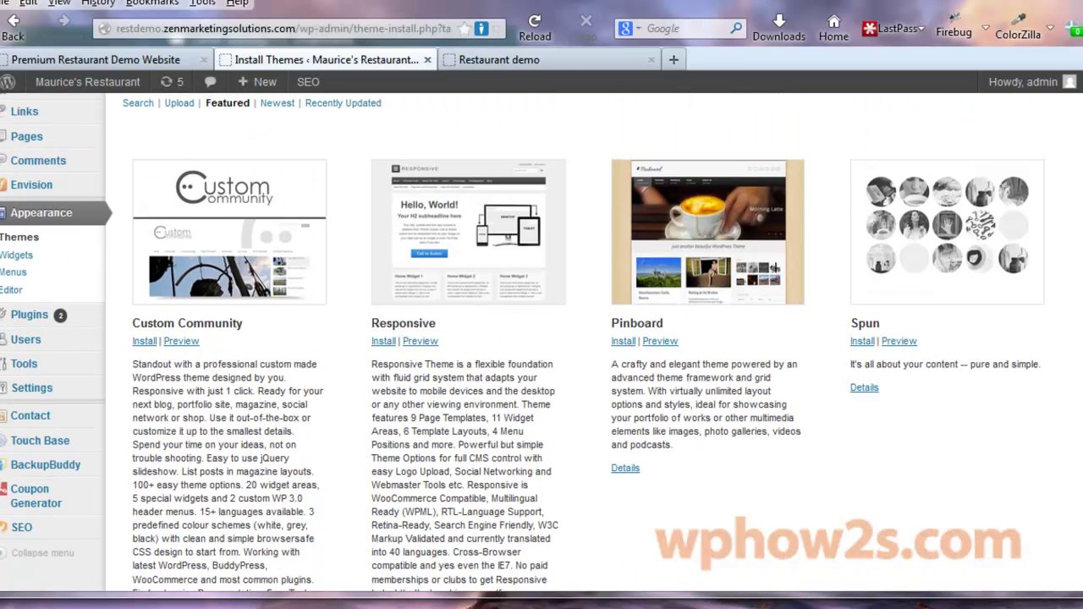
scroll(540, 131, "up", 2)
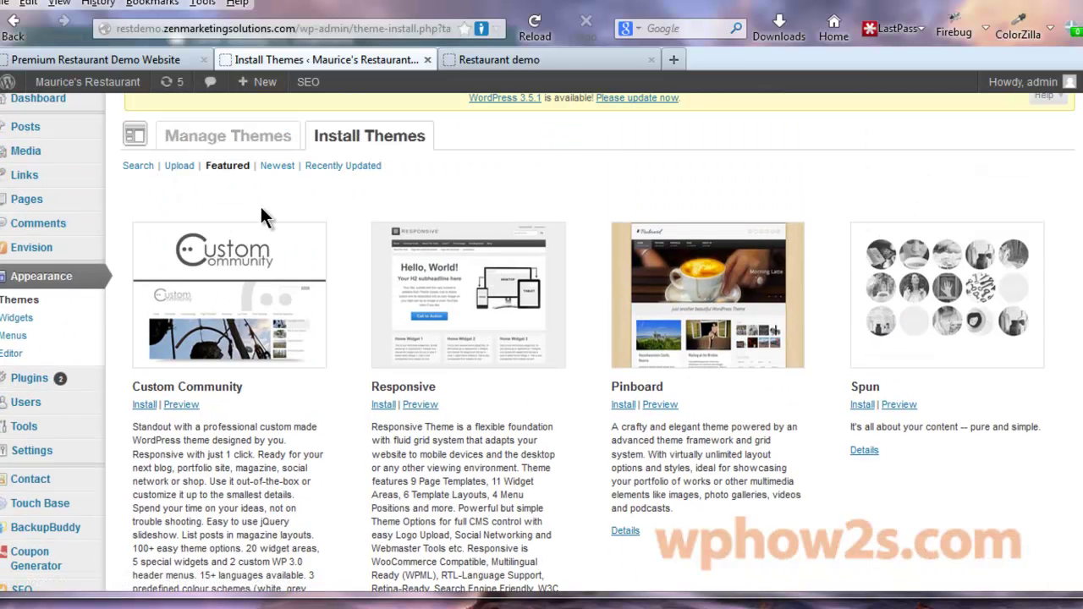
Check installed themes with Envision current, then return to Featured themes and scroll to Twenty Twelve
left_click(359, 138)
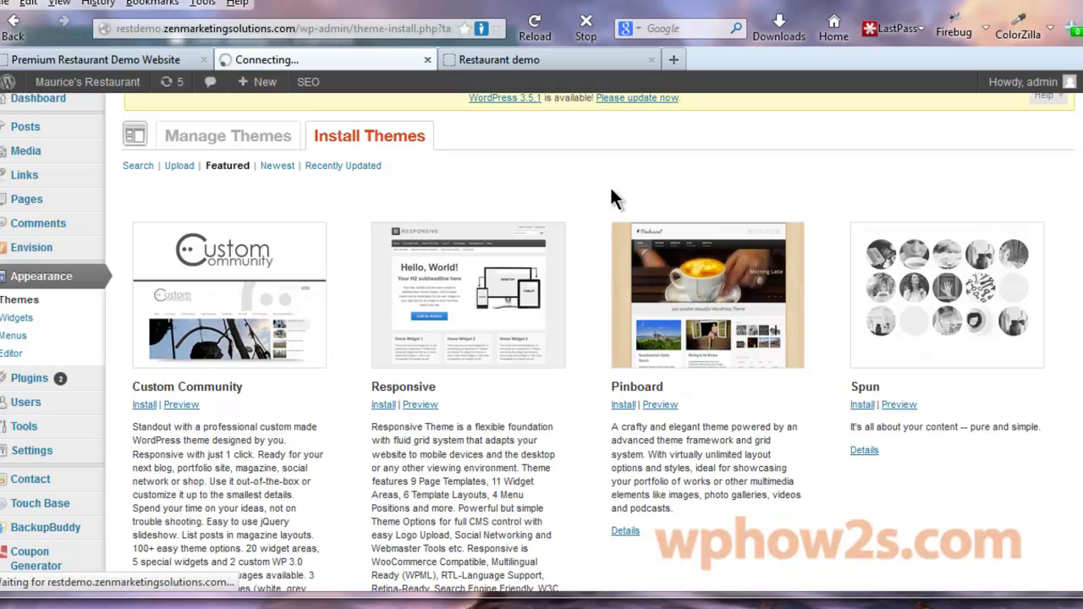
left_click(193, 146)
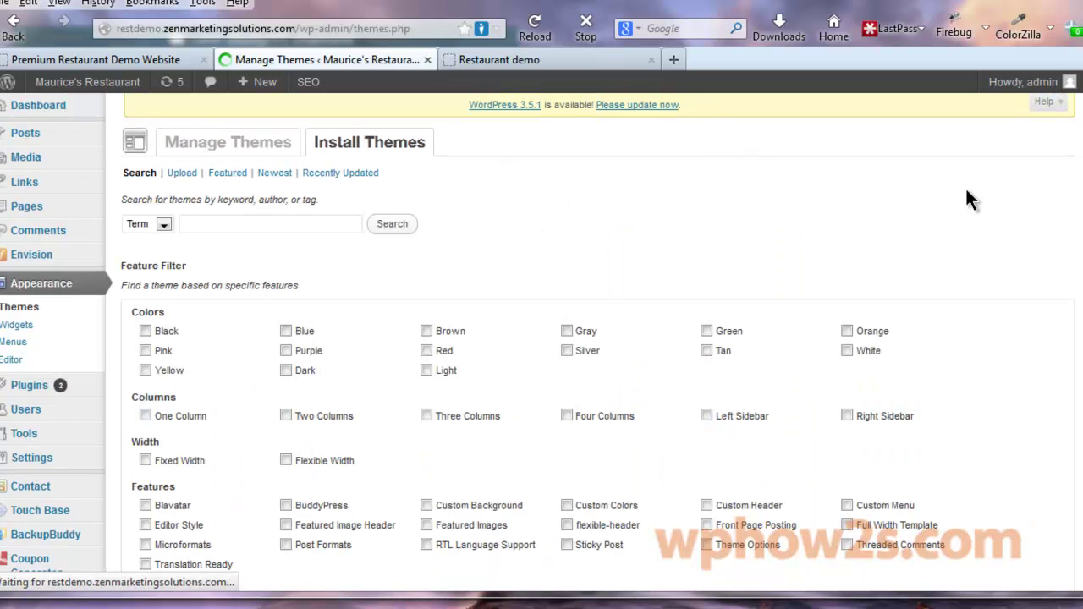
scroll(592, 338, "down", 3)
scroll(575, 339, "down", 5)
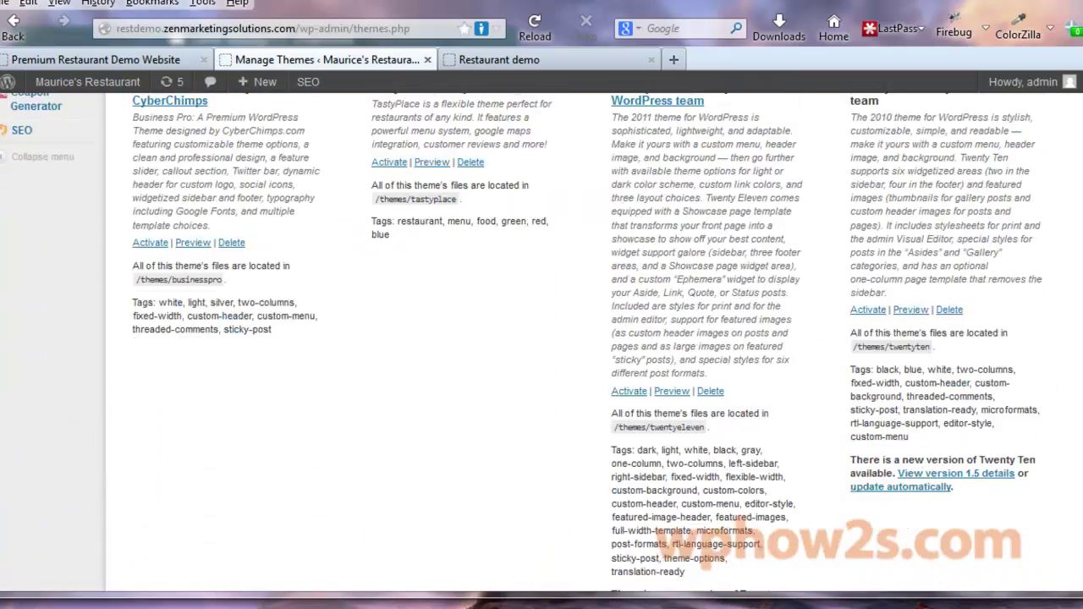
scroll(542, 338, "up", 8)
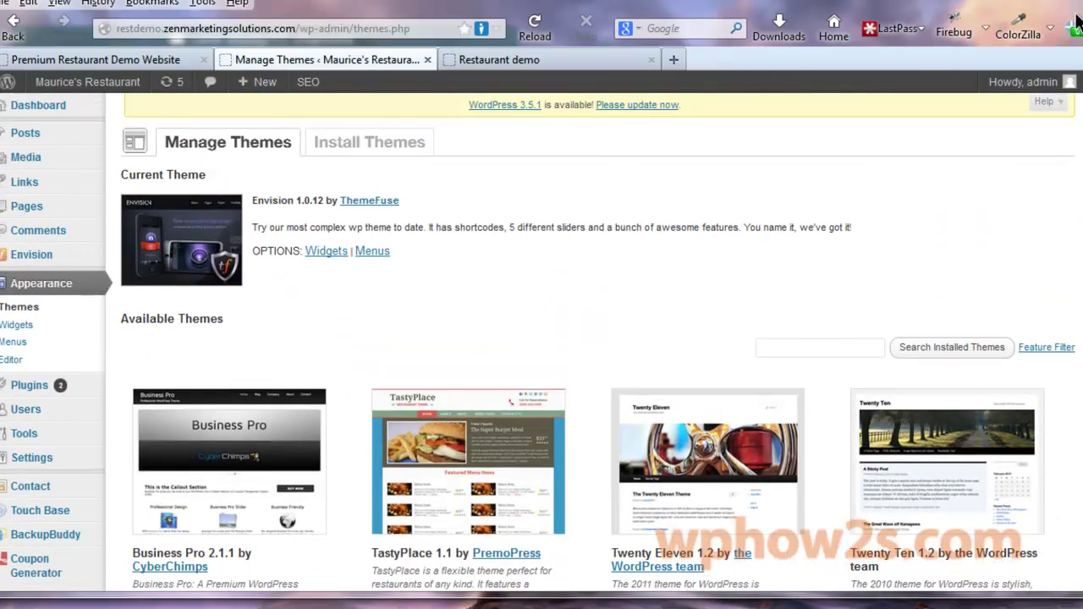
left_click(347, 145)
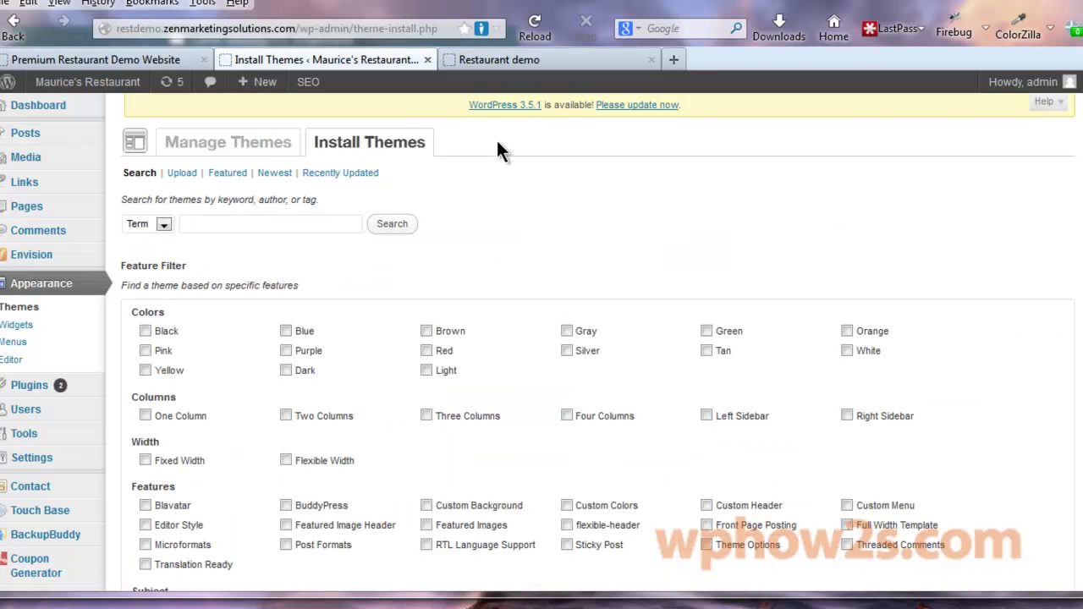
left_click(235, 172)
scroll(542, 339, "down", 5)
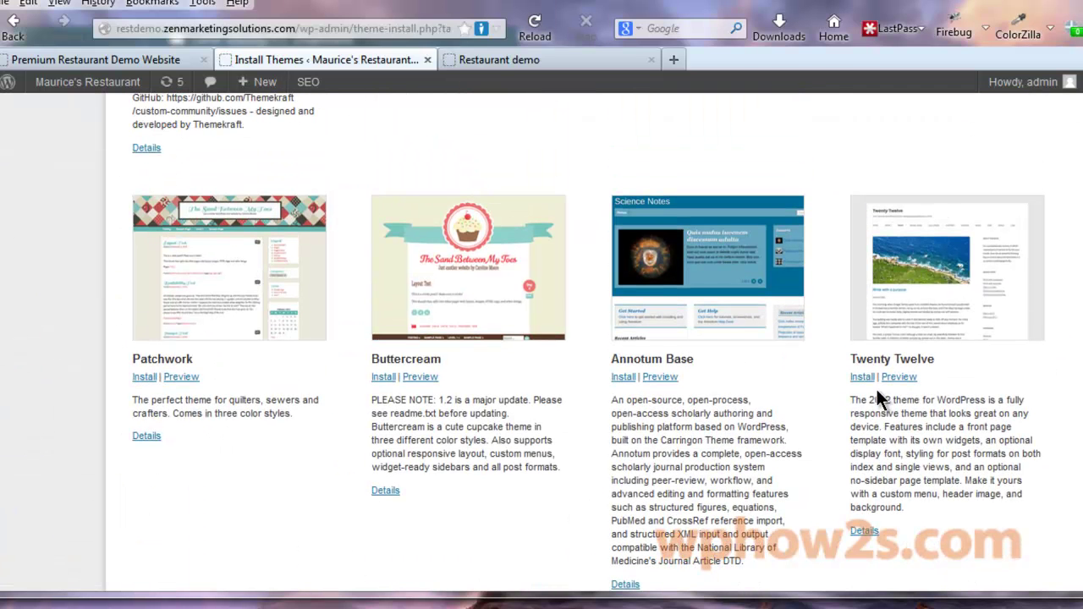
Install the Twenty Twelve 1.1 theme and activate it
left_click(861, 377)
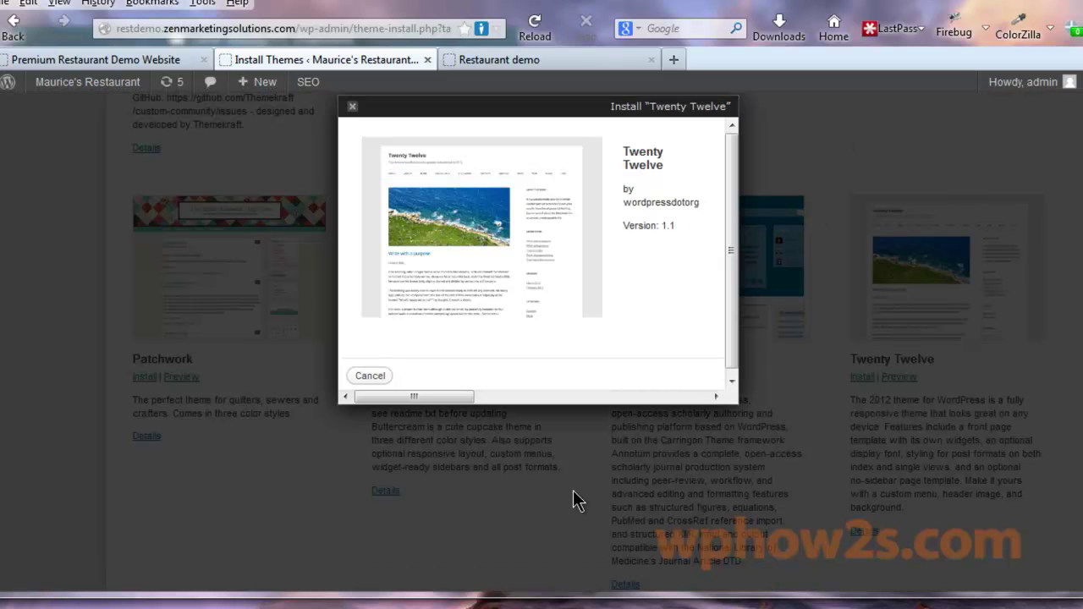
scroll(608, 142, "right", 5)
left_click(680, 375)
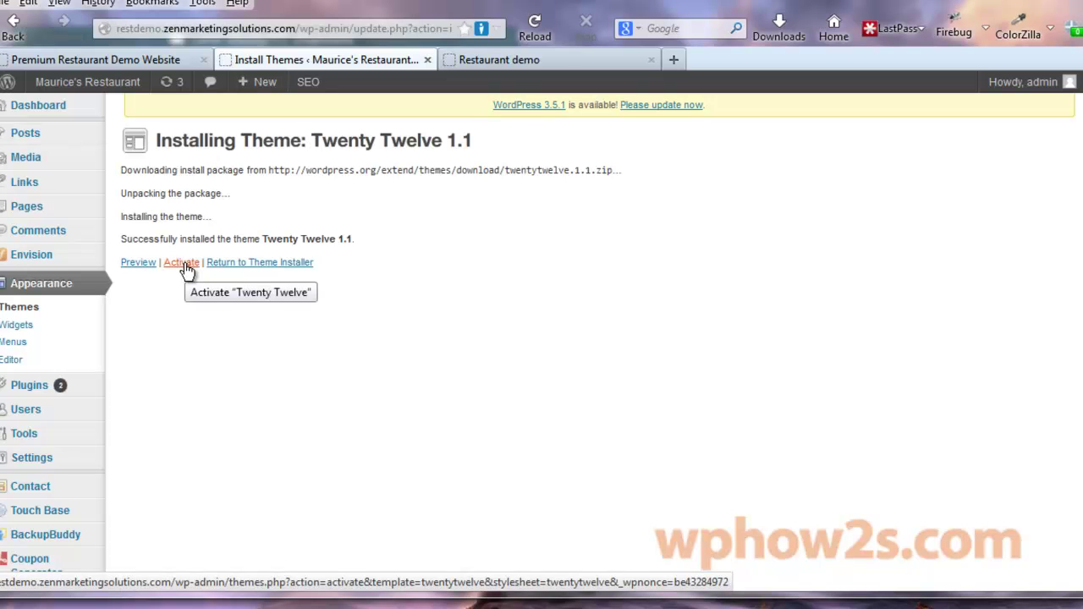
left_click(182, 264)
left_click(90, 60)
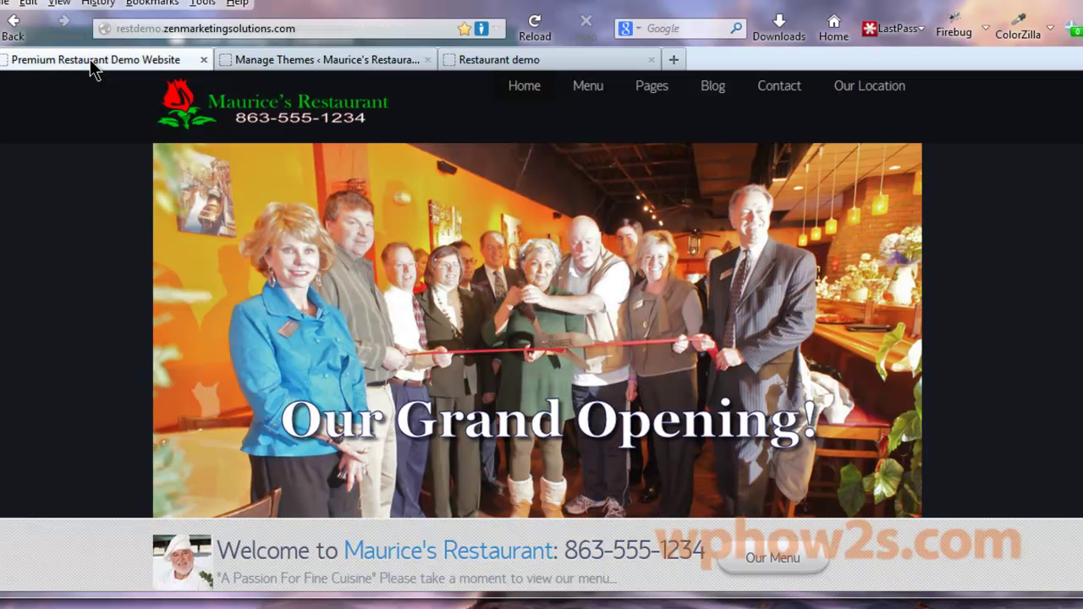
Reload the restaurant site tab and view its Home, Contact and Menu pages in Twenty Twelve
right_click(91, 68)
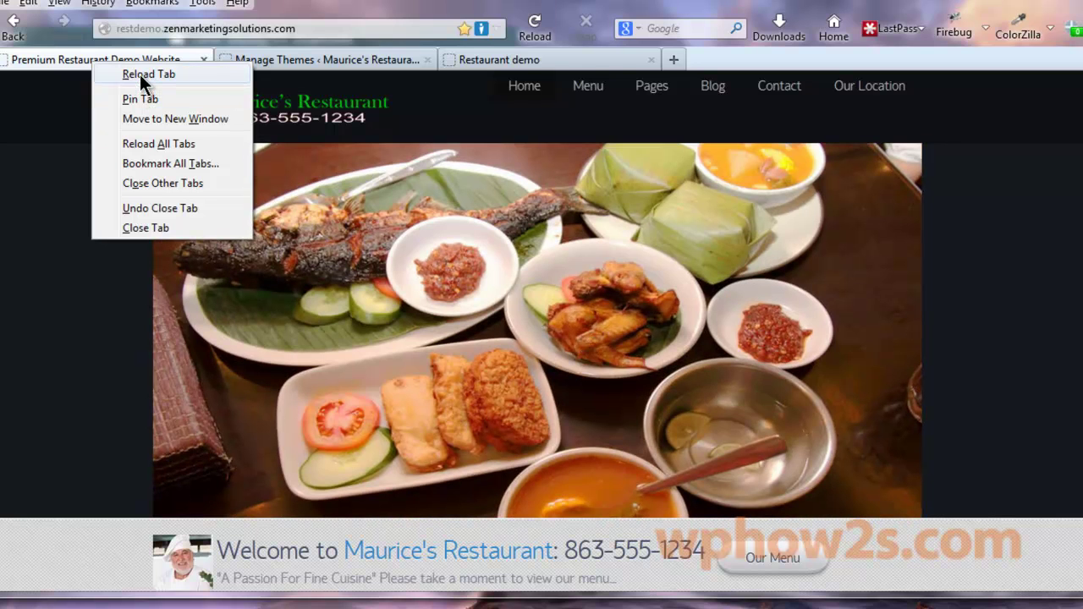
left_click(139, 75)
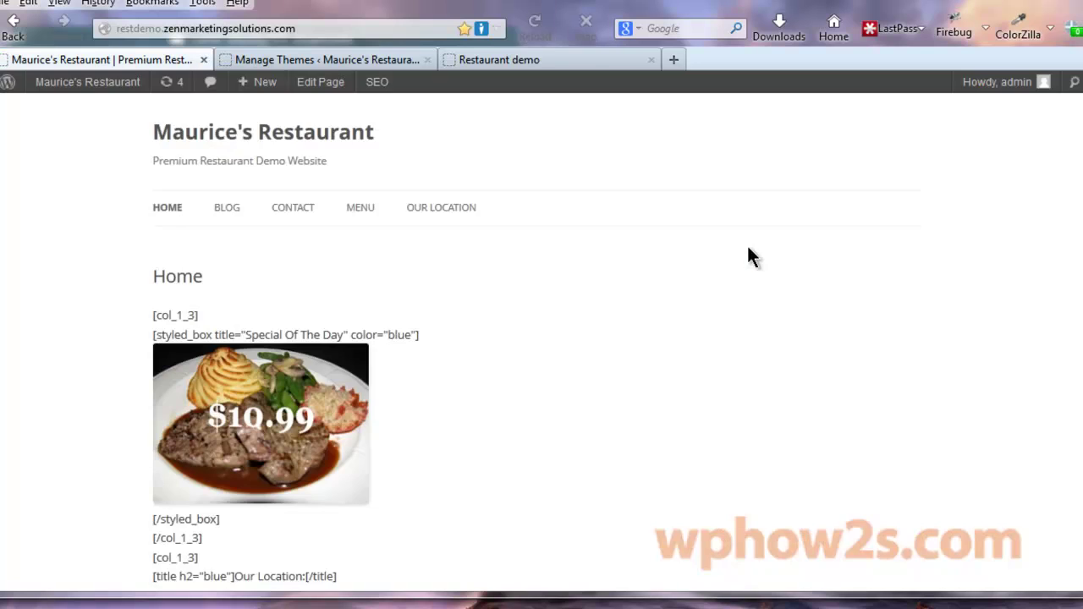
scroll(904, 227, "down", 5)
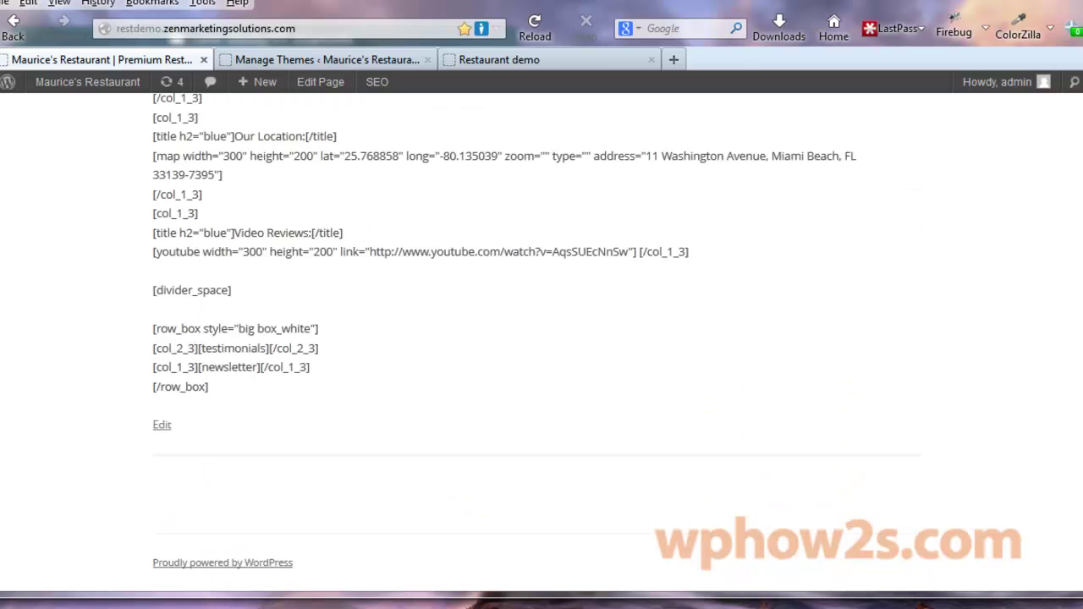
scroll(904, 227, "up", 5)
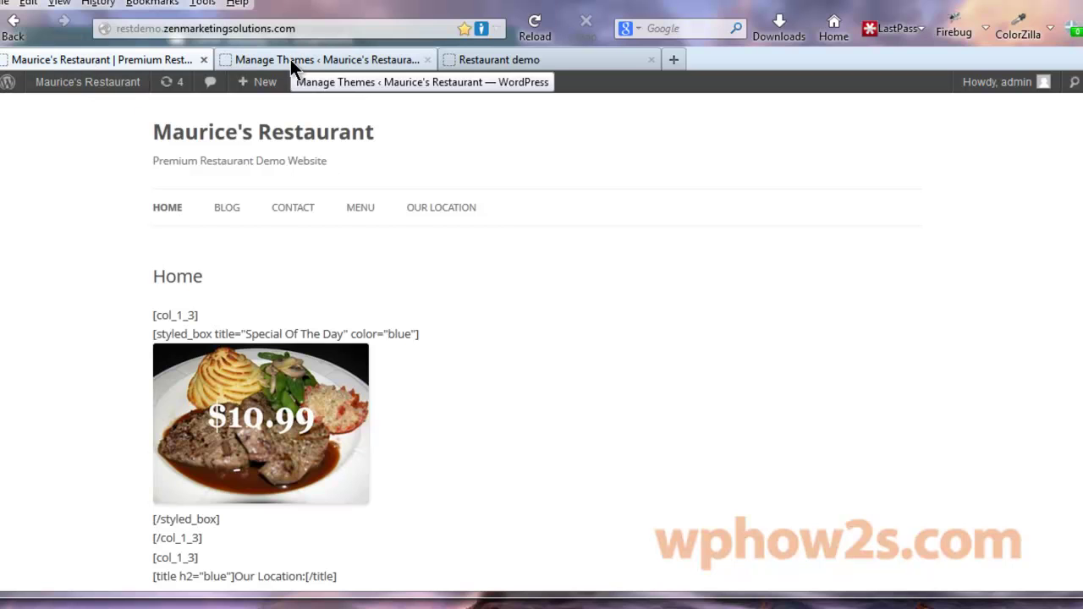
left_click(282, 210)
scroll(1069, 416, "down", 10)
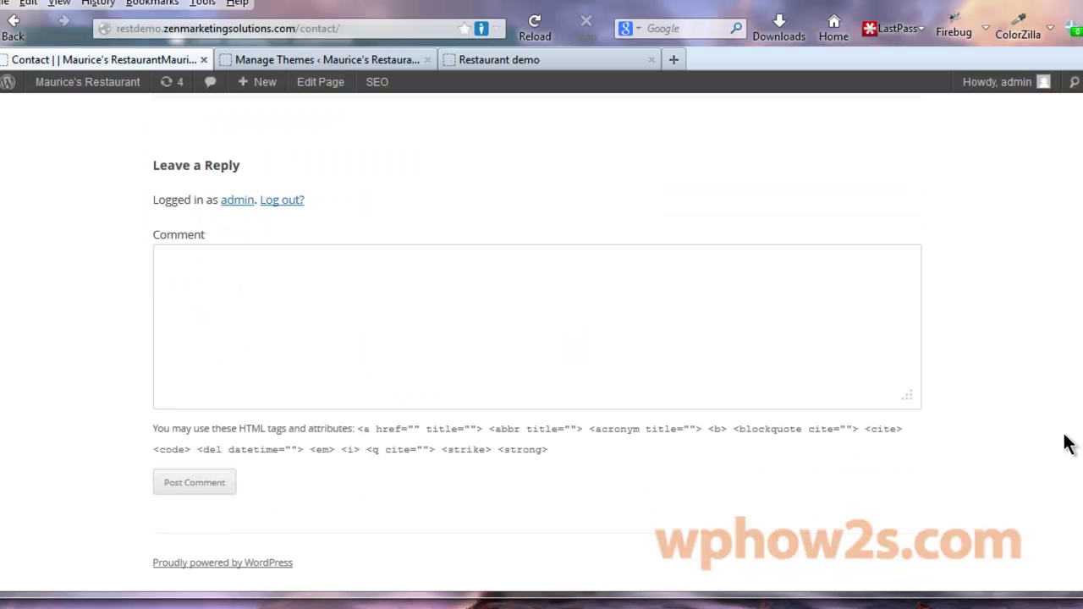
scroll(1063, 430, "up", 10)
left_click(360, 210)
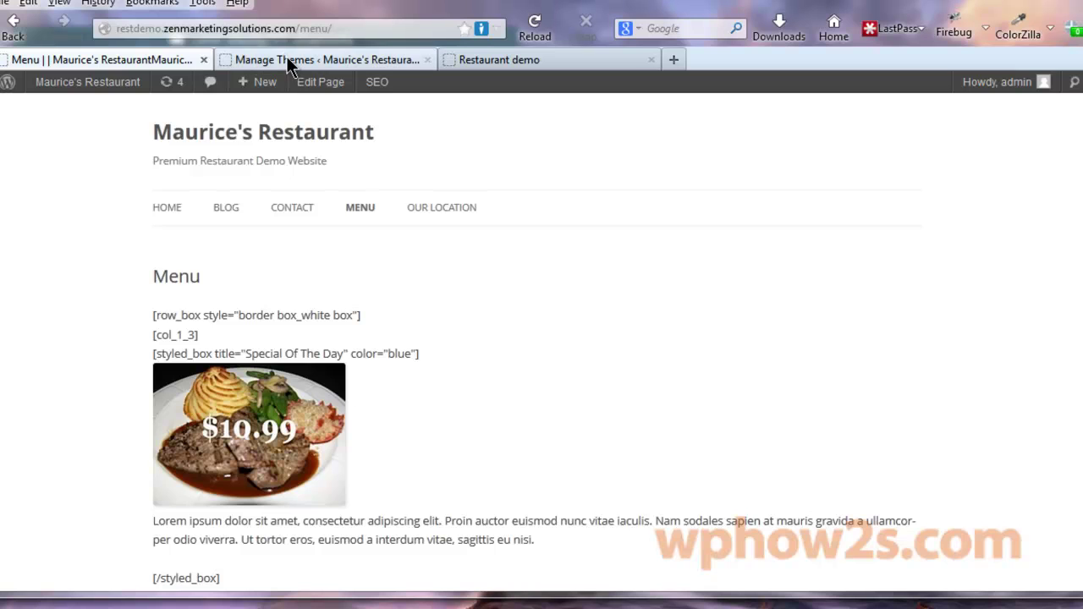
On Manage Themes, dismiss the widgets notice and activate Envision 1.0.12 again
left_click(286, 57)
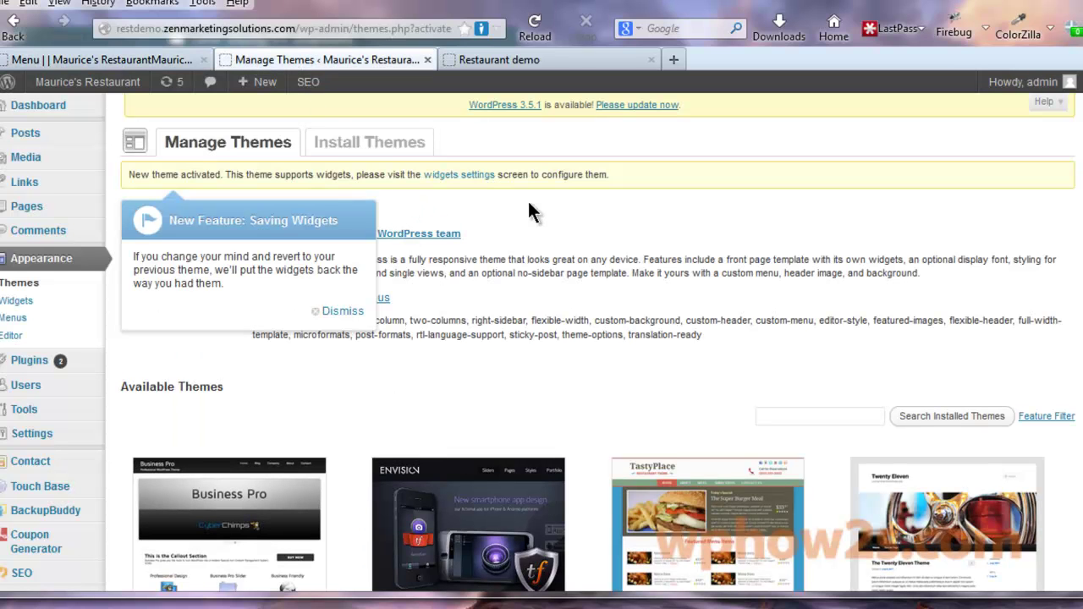
left_click(353, 310)
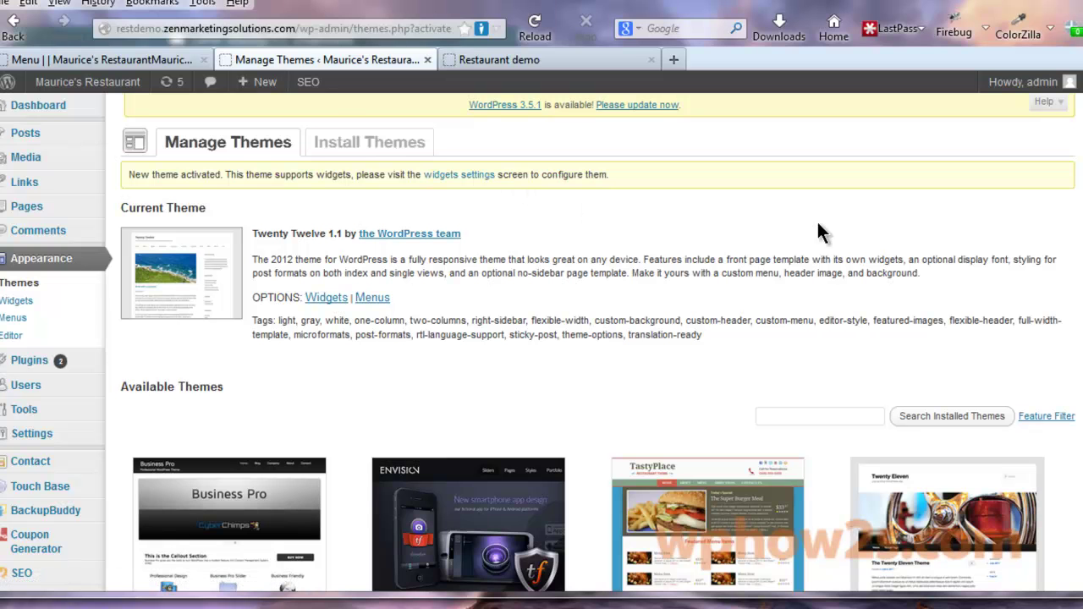
scroll(542, 339, "down", 5)
scroll(542, 339, "up", 5)
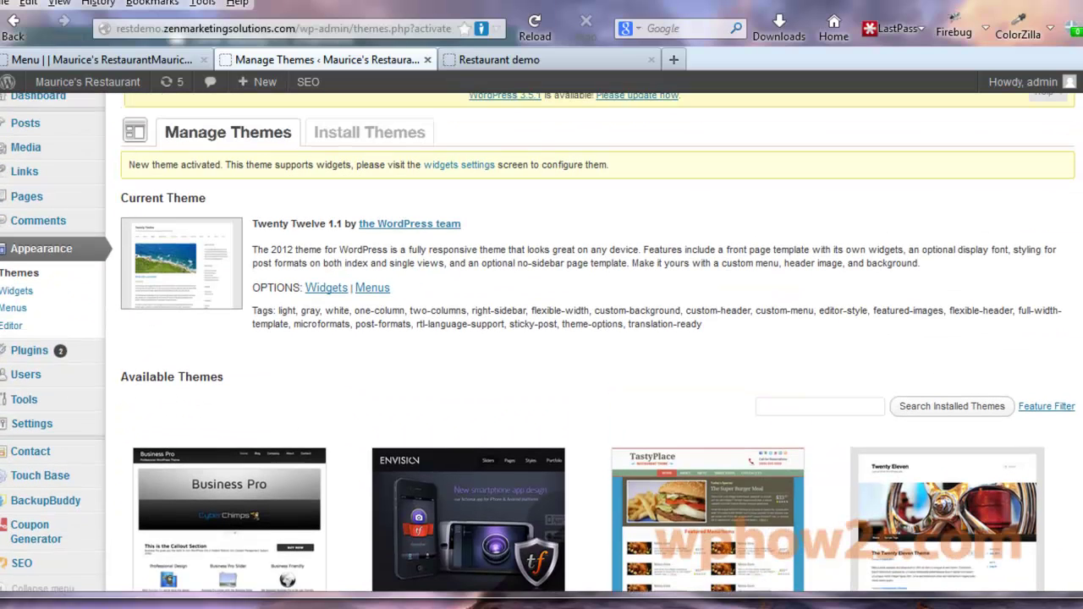
scroll(691, 338, "down", 5)
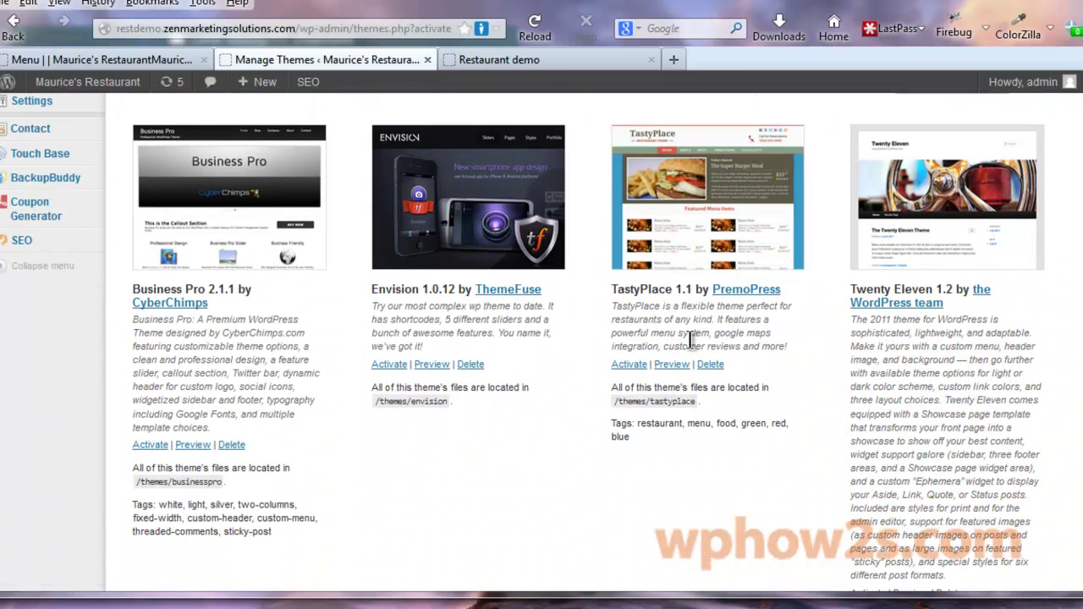
left_click(388, 366)
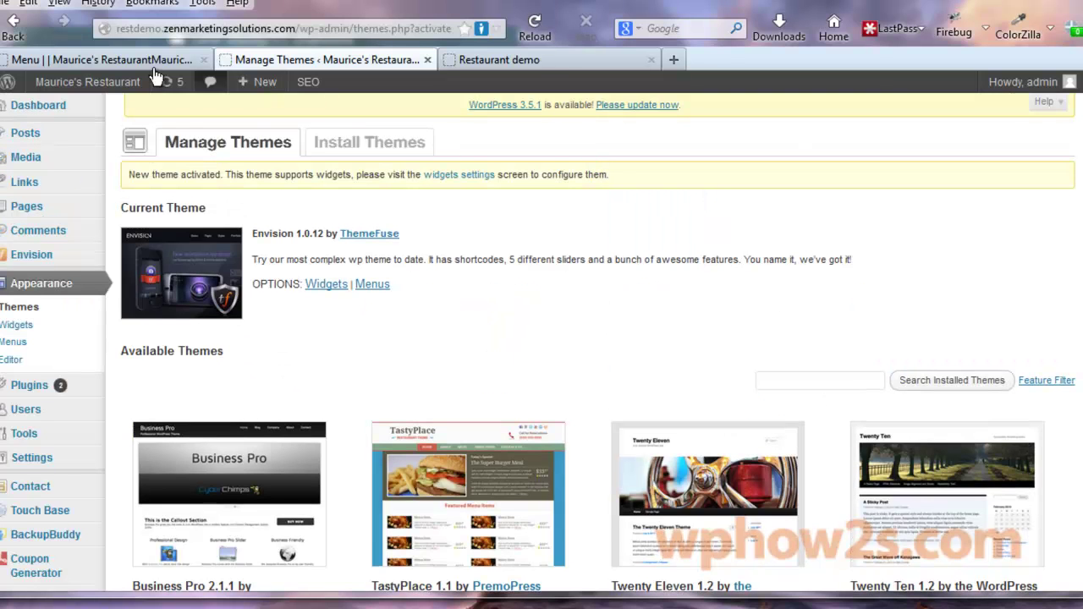
Reload the restaurant's Menu page tab now that Envision is active again
left_click(102, 61)
right_click(103, 60)
left_click(172, 73)
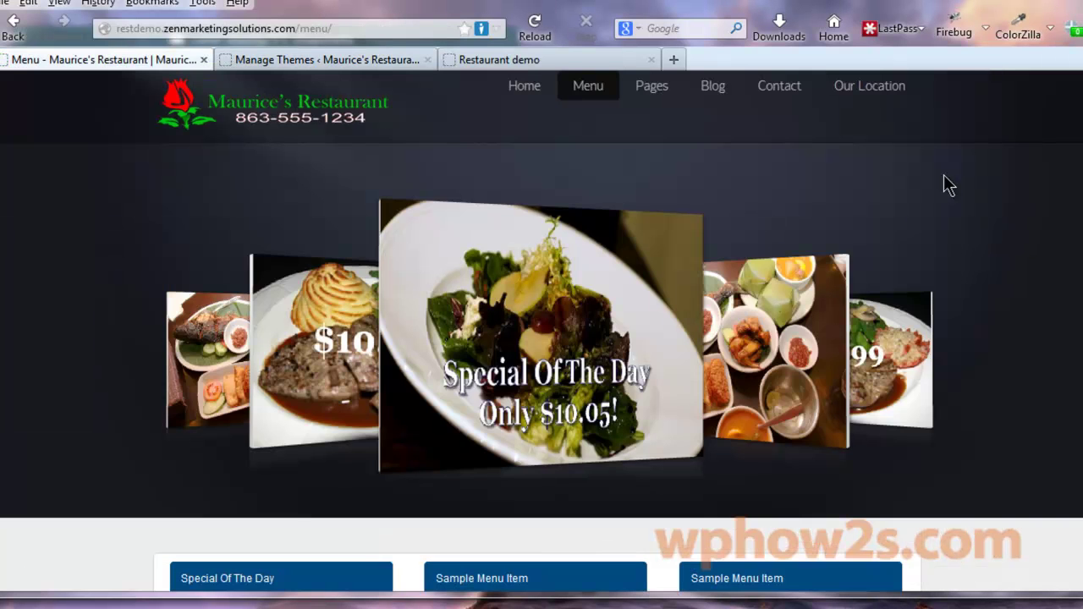
Scroll through the Menu page to check the food carousel, menu item cards and printable coupons
scroll(541, 332, "down", 15)
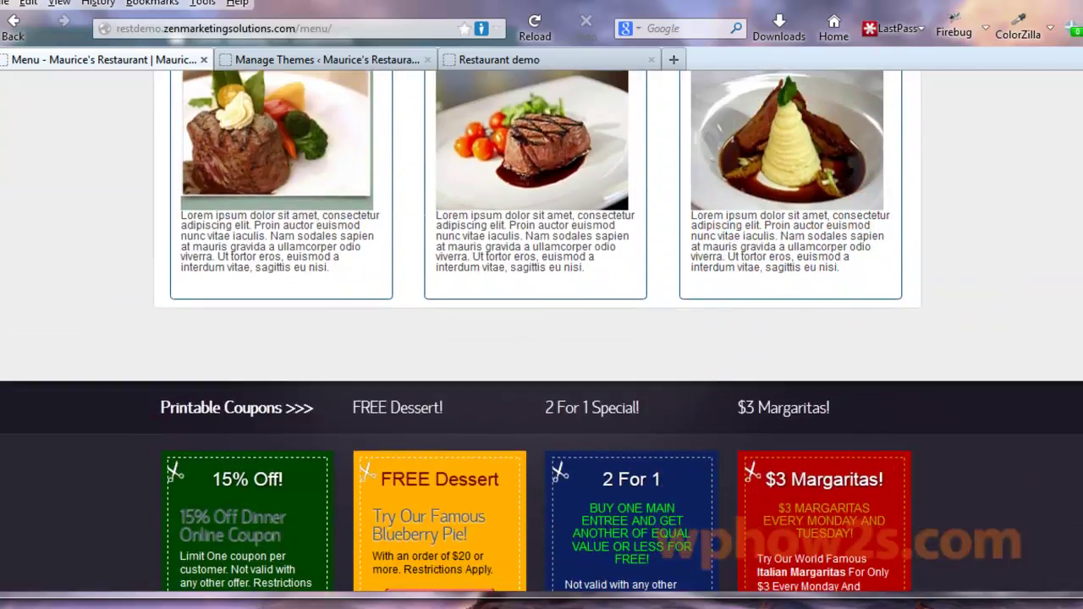
scroll(542, 331, "up", 12)
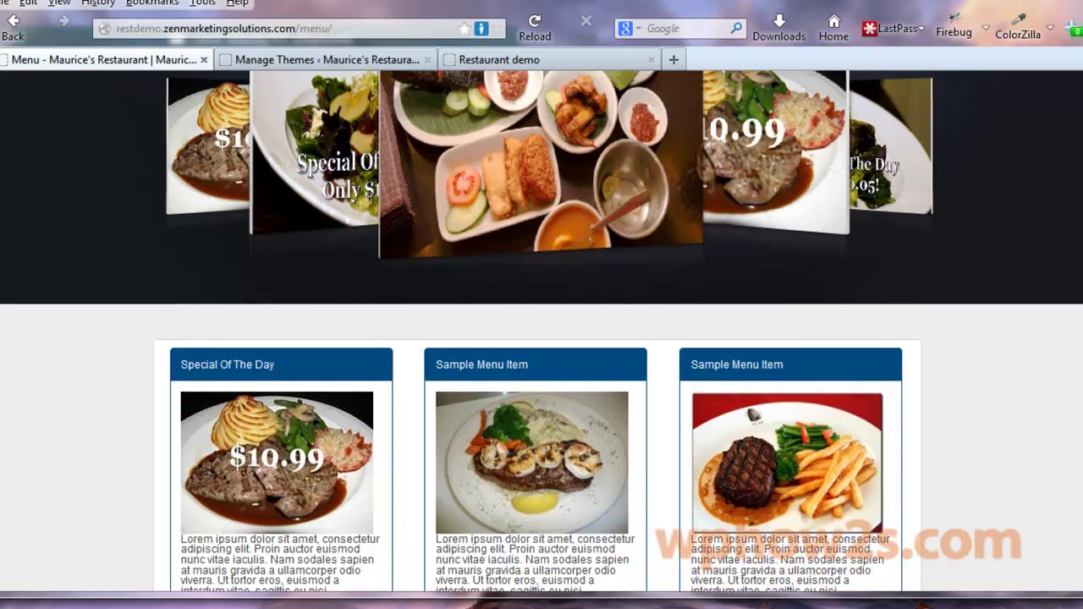
scroll(541, 332, "down", 6)
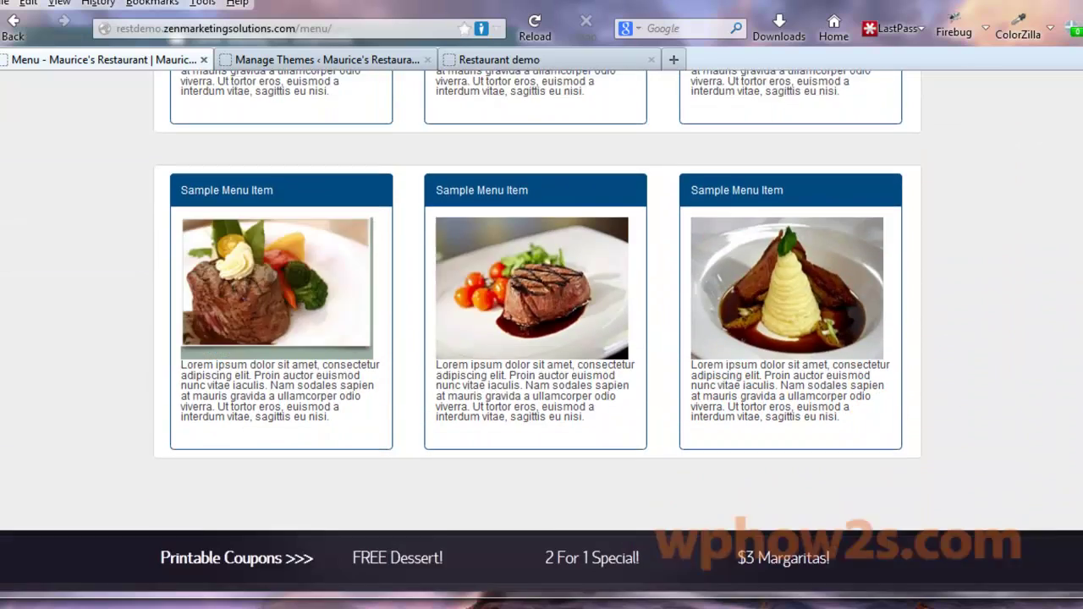
scroll(542, 332, "down", 4)
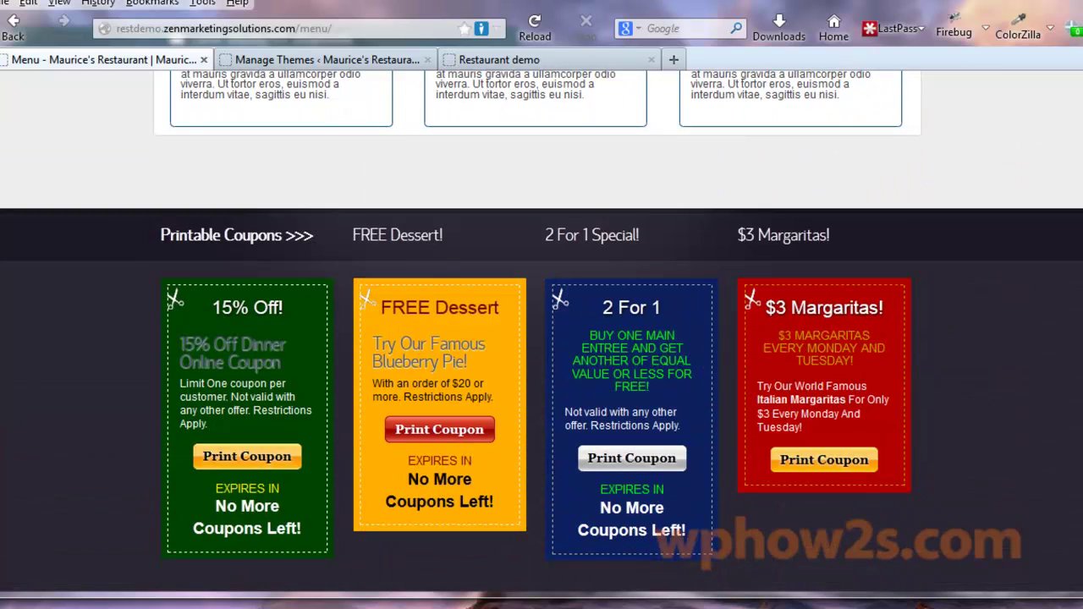
scroll(446, 151, "up", 11)
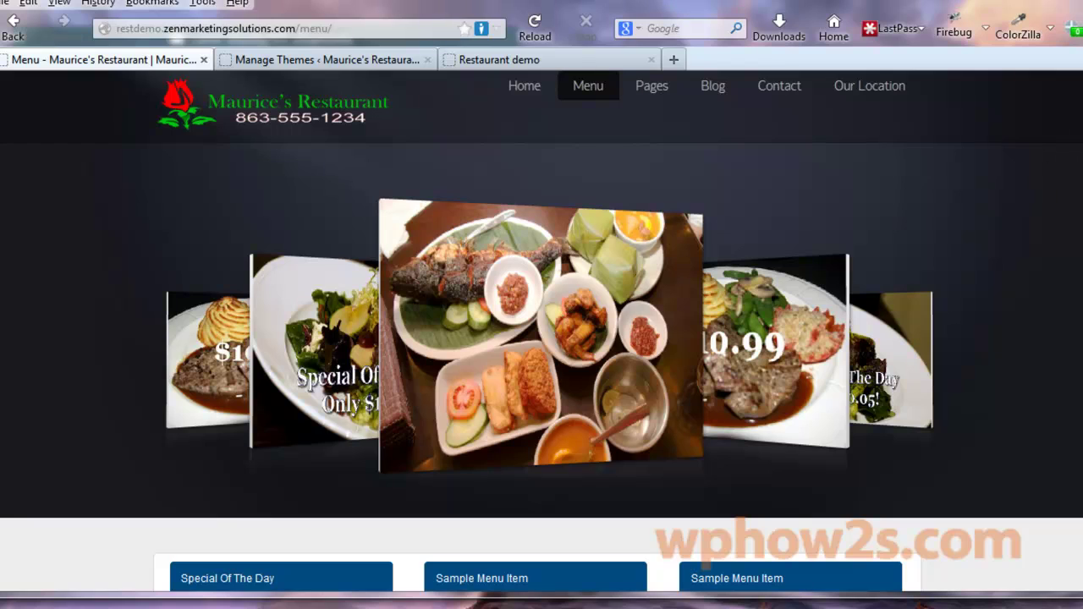
scroll(542, 339, "down", 15)
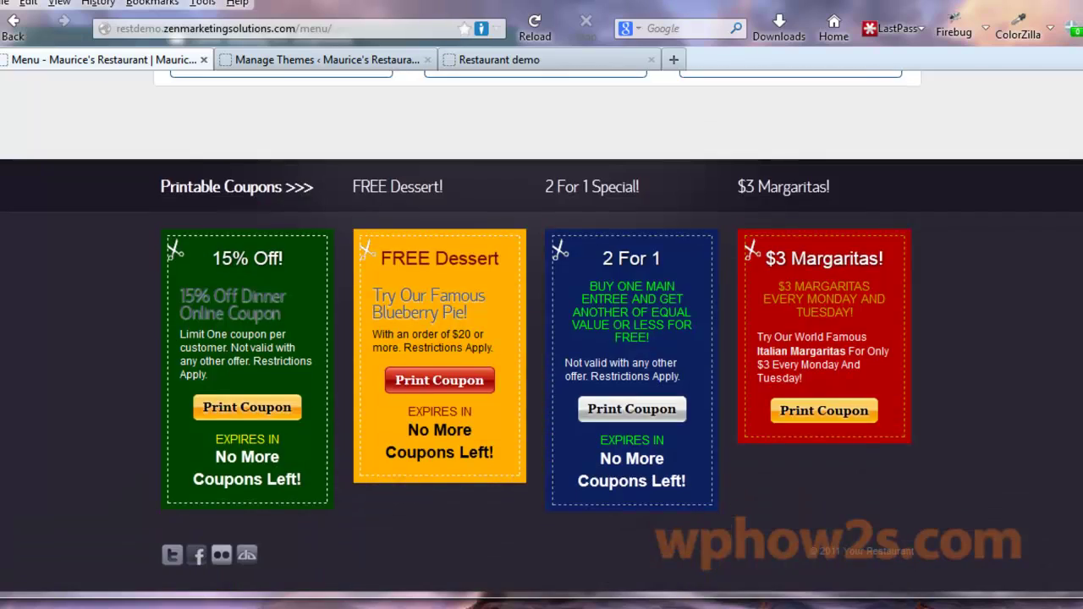
scroll(325, 393, "up", 15)
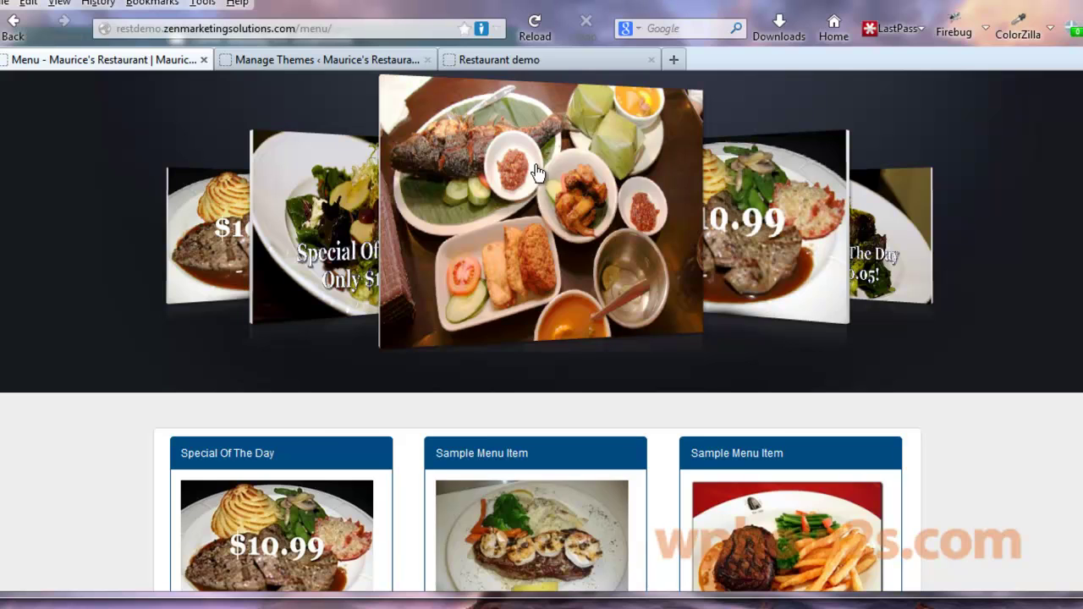
scroll(1044, 160, "up", 3)
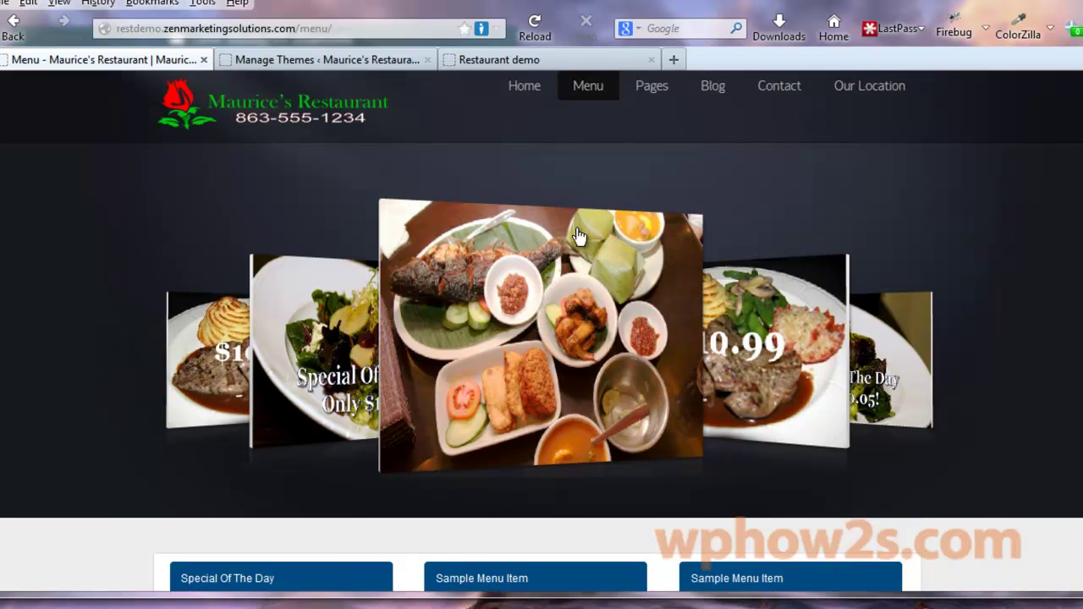